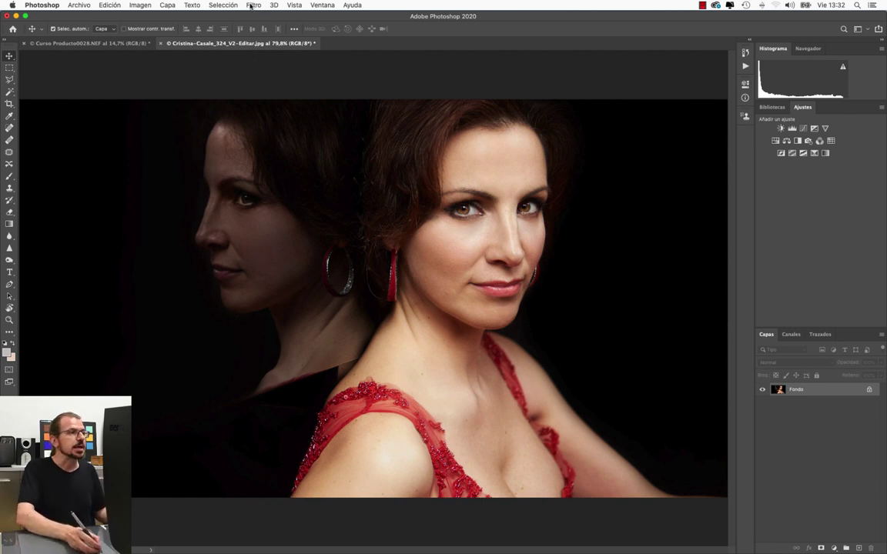
Open Color Range on Sampled Colors and sample the woman's face skin
click(227, 6)
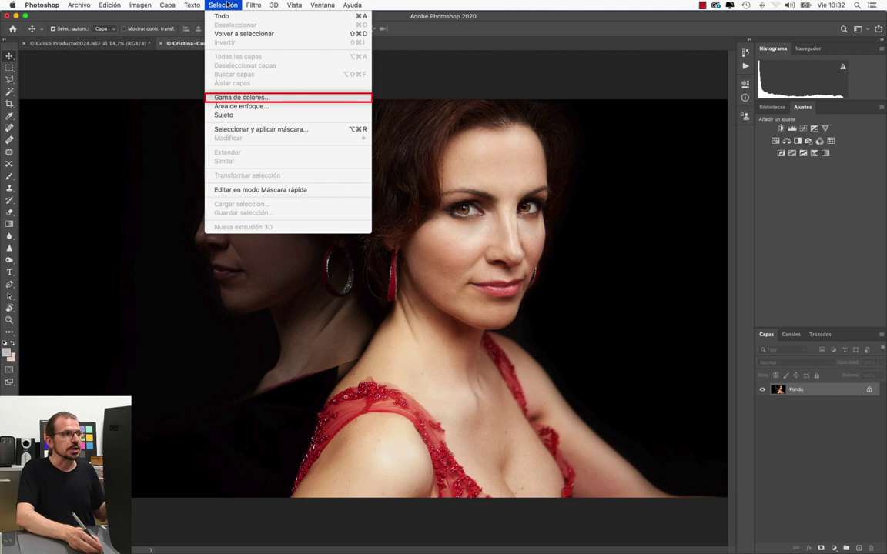
click(258, 98)
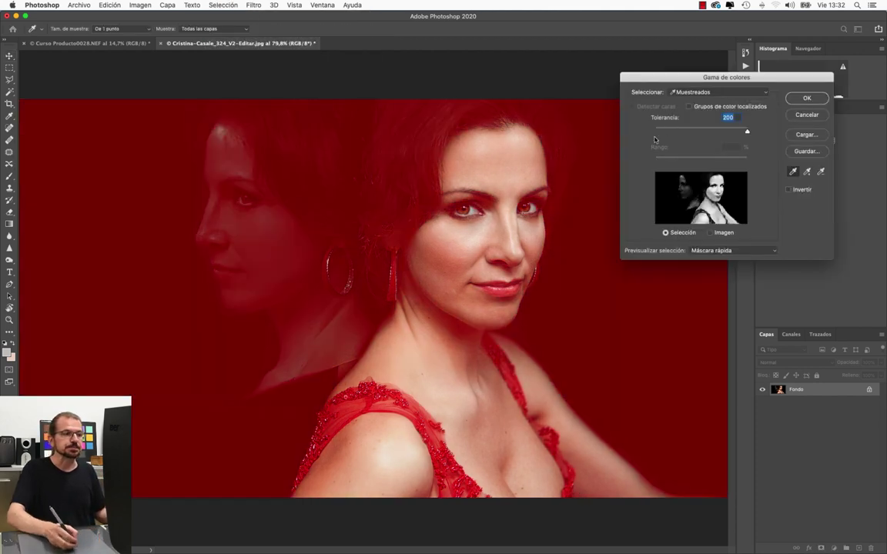
click(714, 95)
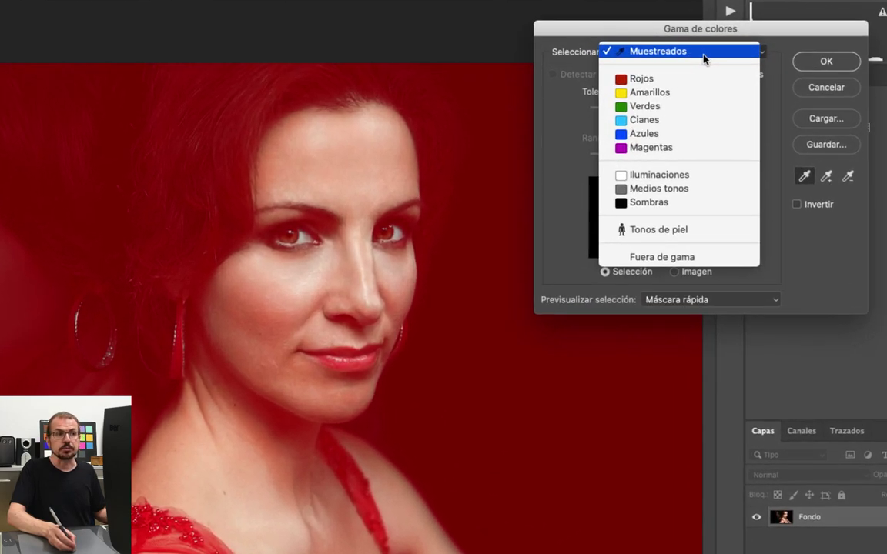
click(704, 54)
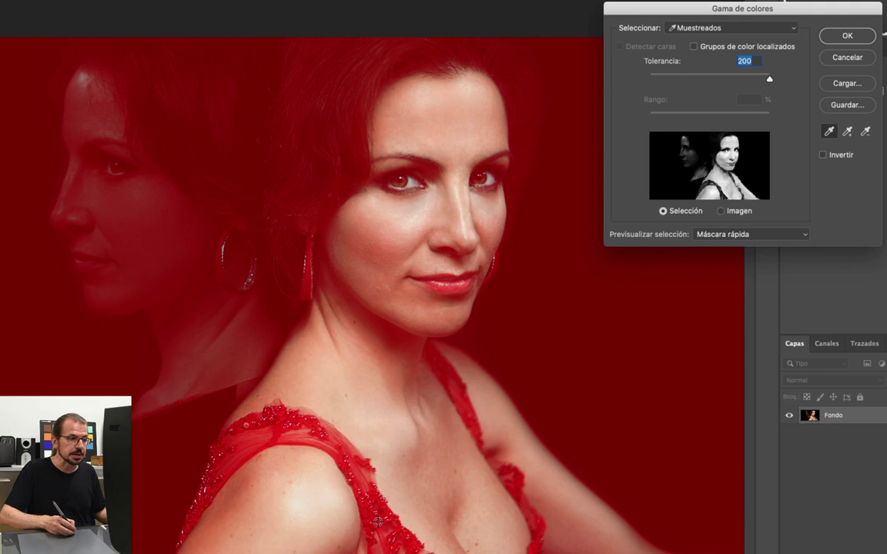
click(381, 524)
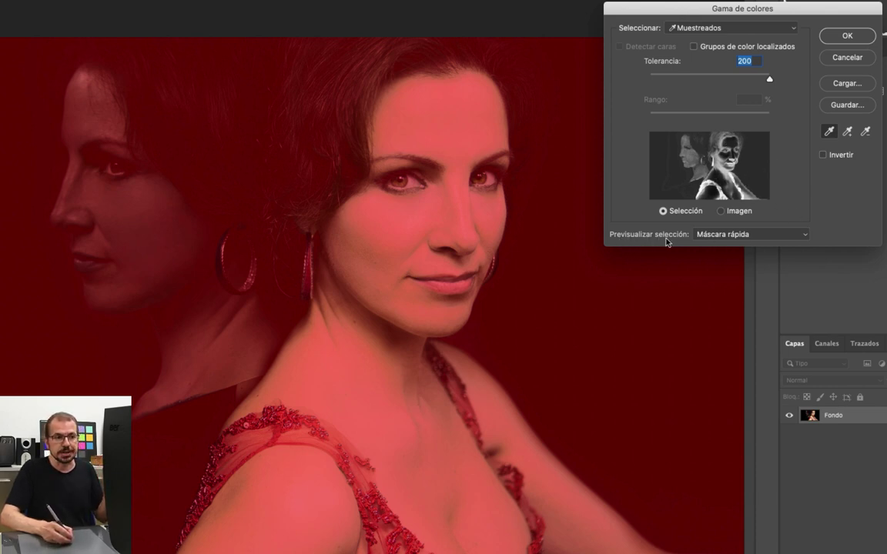
Keep the red overlay preview and set the Color Range tolerance to 76
click(753, 239)
click(802, 232)
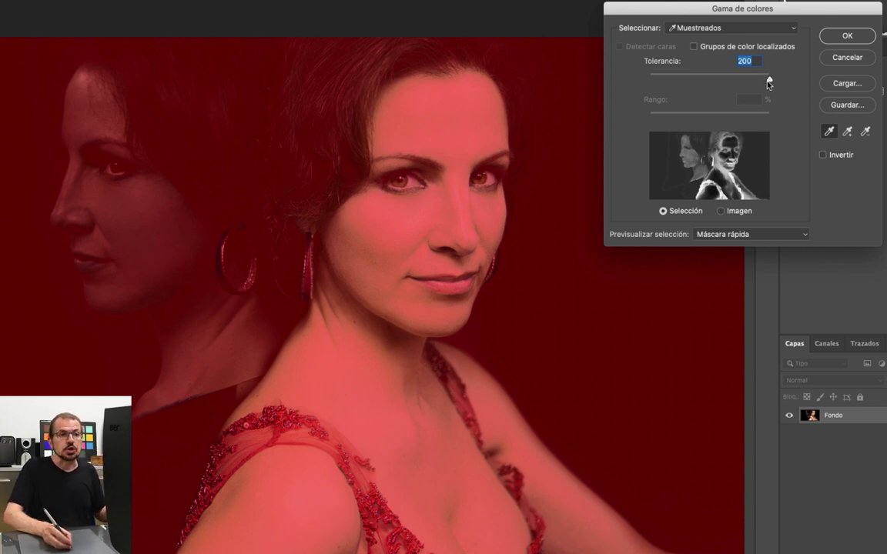
mouse_move(767, 81)
mouse_down()
mouse_move(697, 87)
mouse_move(710, 87)
mouse_move(664, 79)
mouse_up()
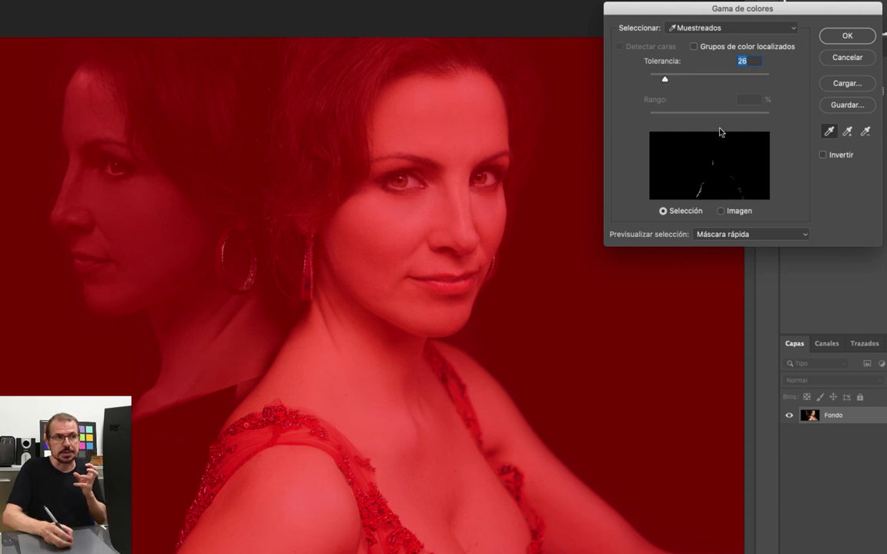
drag(691, 81, 708, 80)
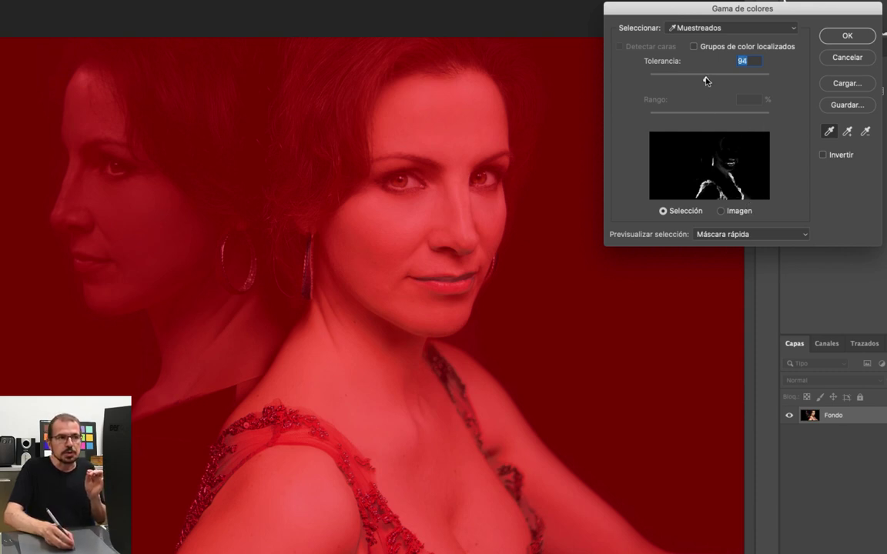
drag(699, 80, 696, 80)
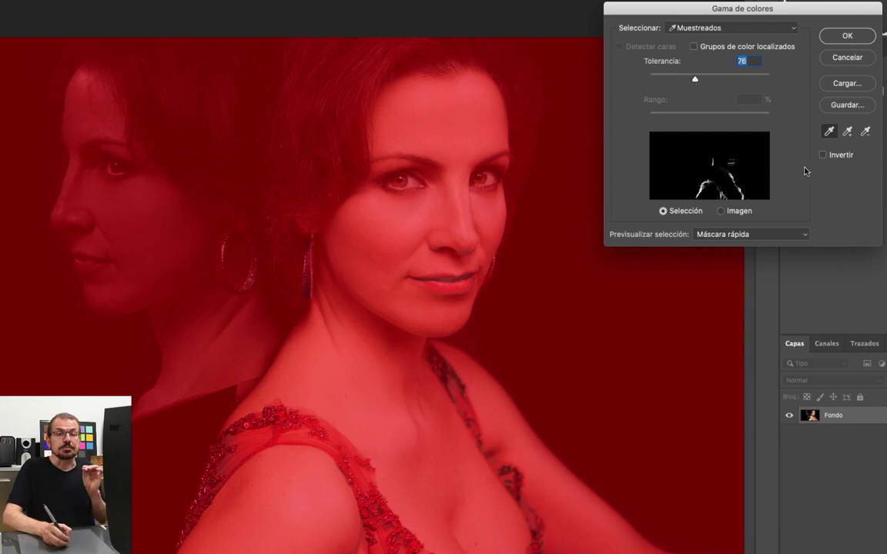
Add the red shoulder lace to the sample and accept the colour range as a selection
click(847, 133)
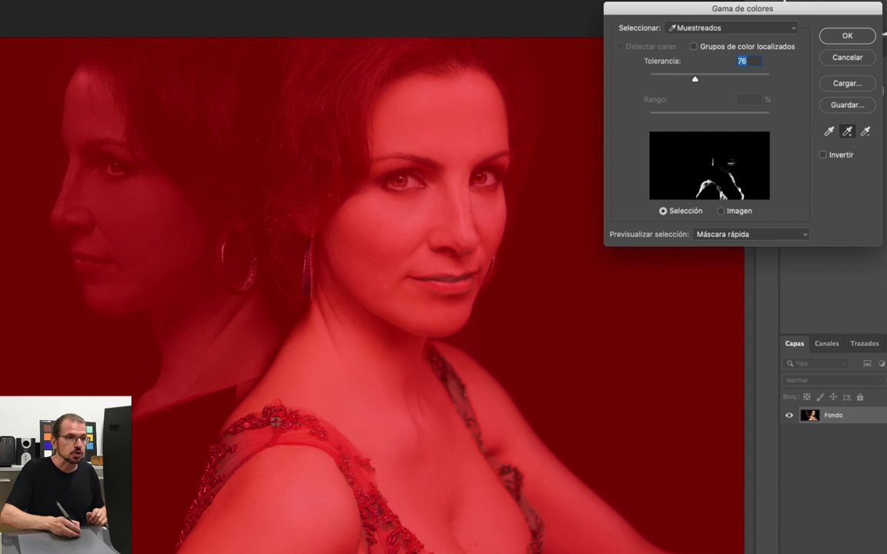
click(298, 426)
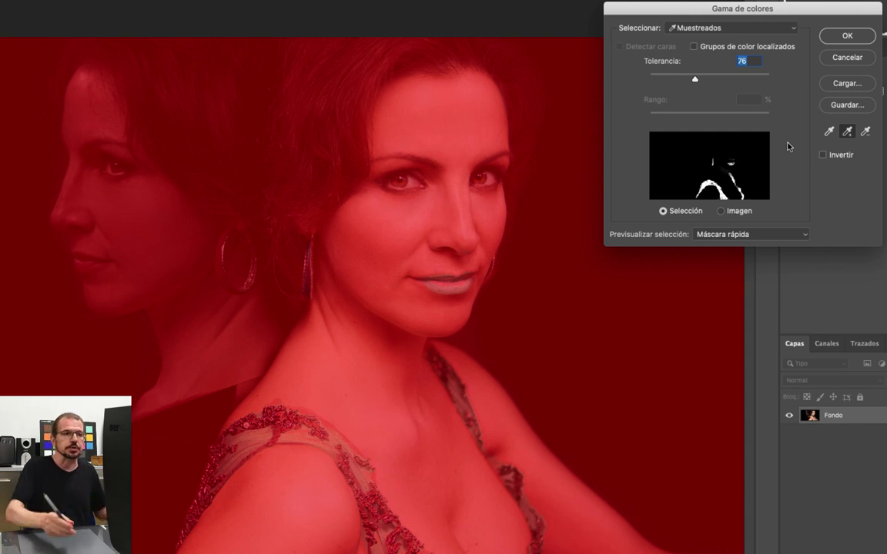
click(847, 37)
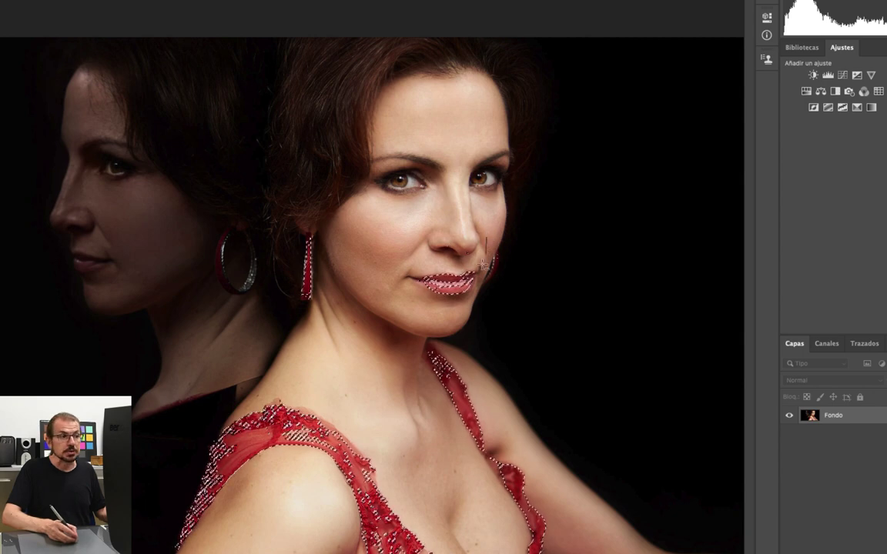
Outline the mouth with the Polygonal Lasso to subtract the lips from the selection
click(479, 296)
click(431, 317)
click(379, 291)
click(380, 273)
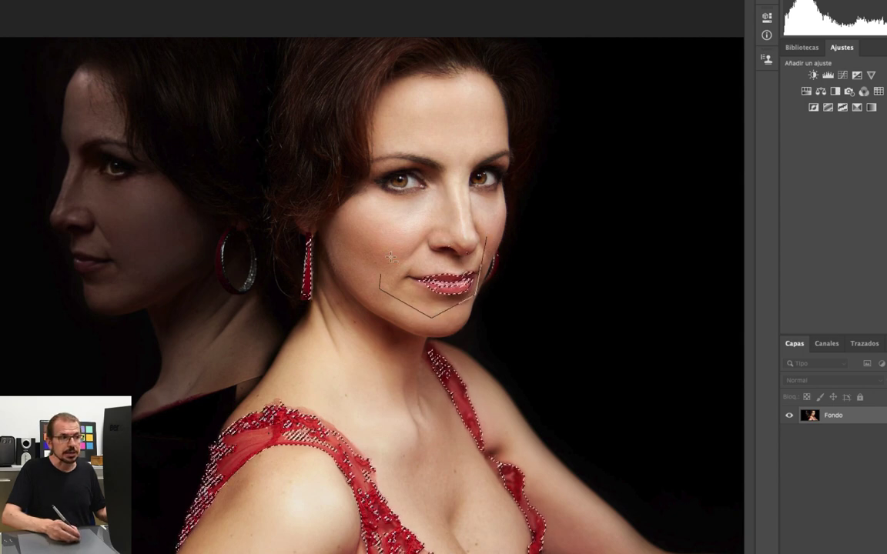
click(412, 235)
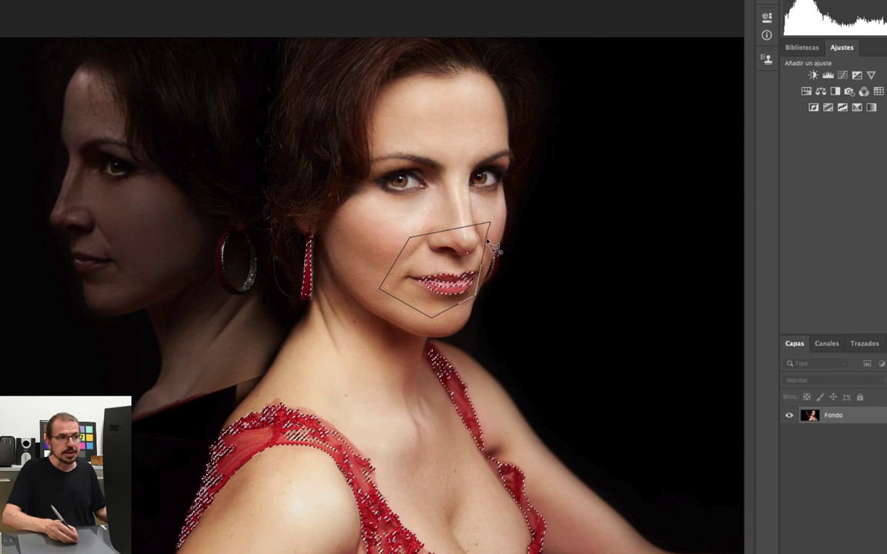
click(495, 251)
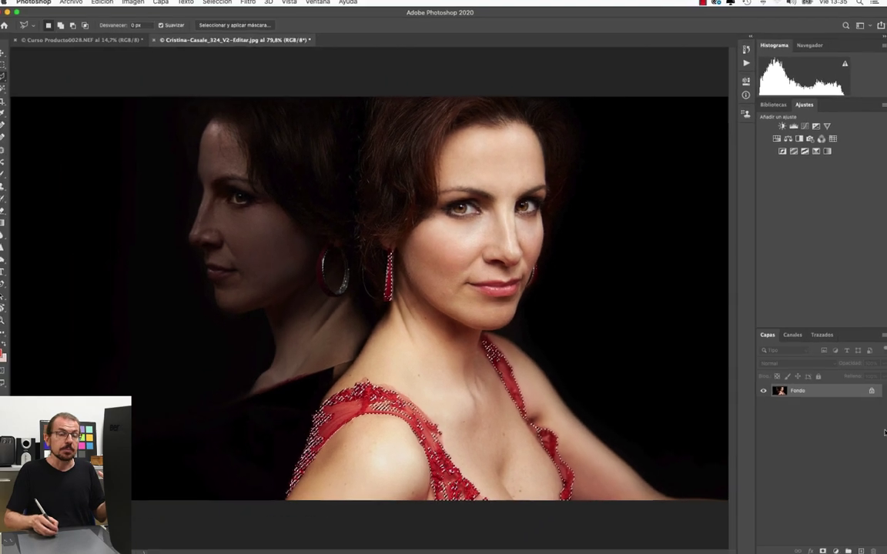
Add a Hue/Saturation adjustment layer masked to the selected dress and earrings
click(140, 5)
mouse_move(146, 30)
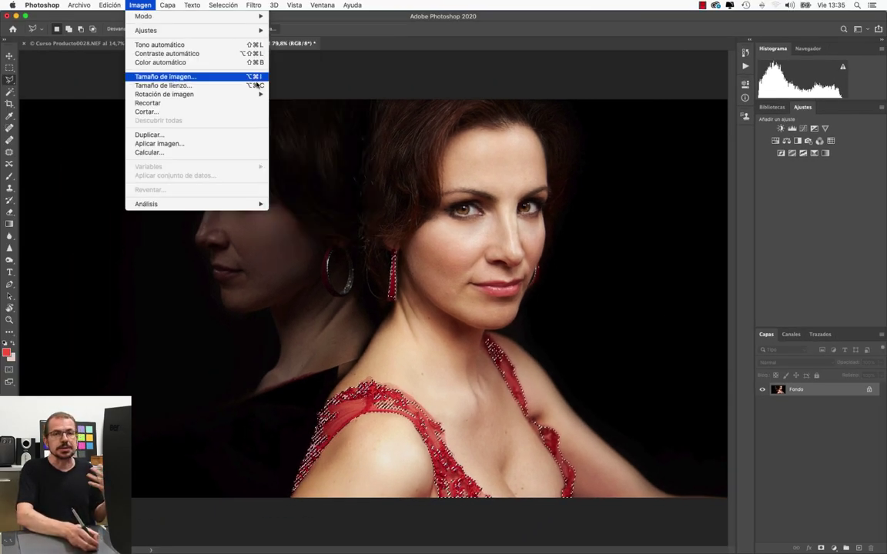
click(134, 4)
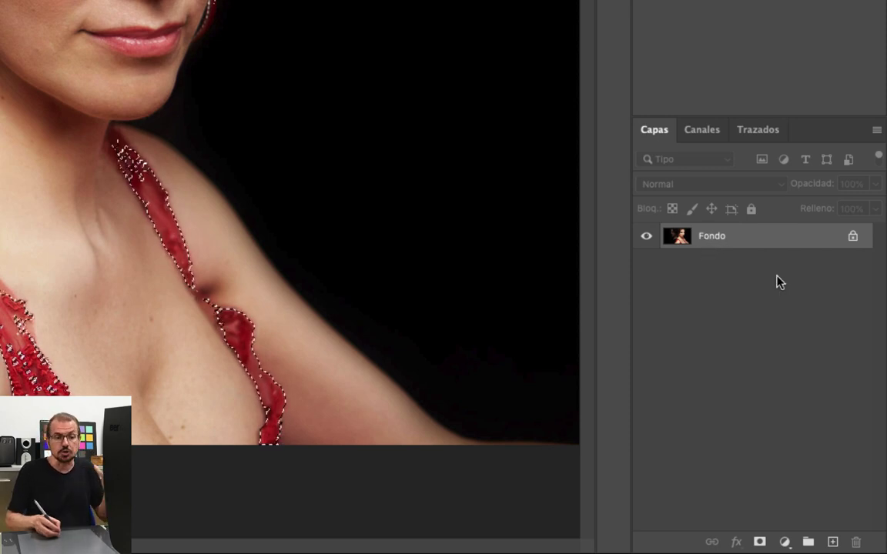
click(786, 542)
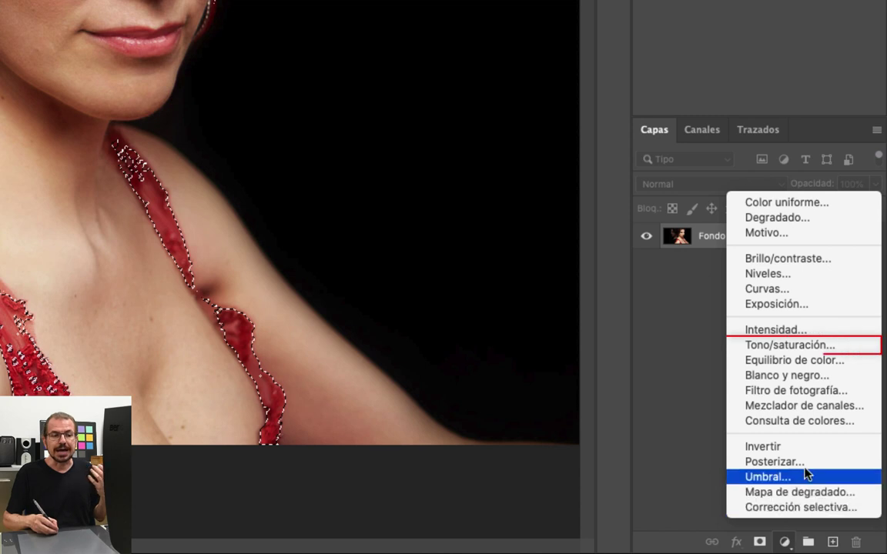
click(830, 350)
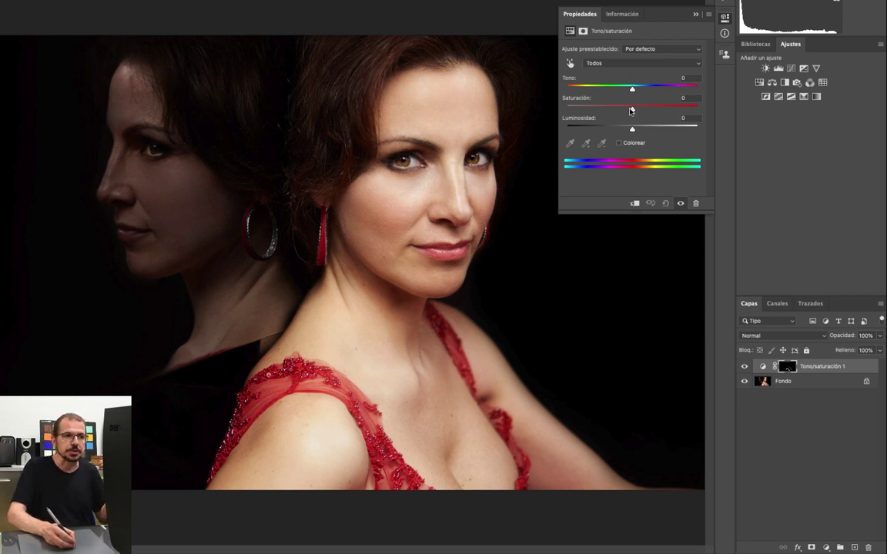
Set the Hue/Saturation to hue -6, saturation 0 and lightness -24
mouse_move(632, 111)
mouse_down()
mouse_move(583, 112)
mouse_move(627, 118)
mouse_up()
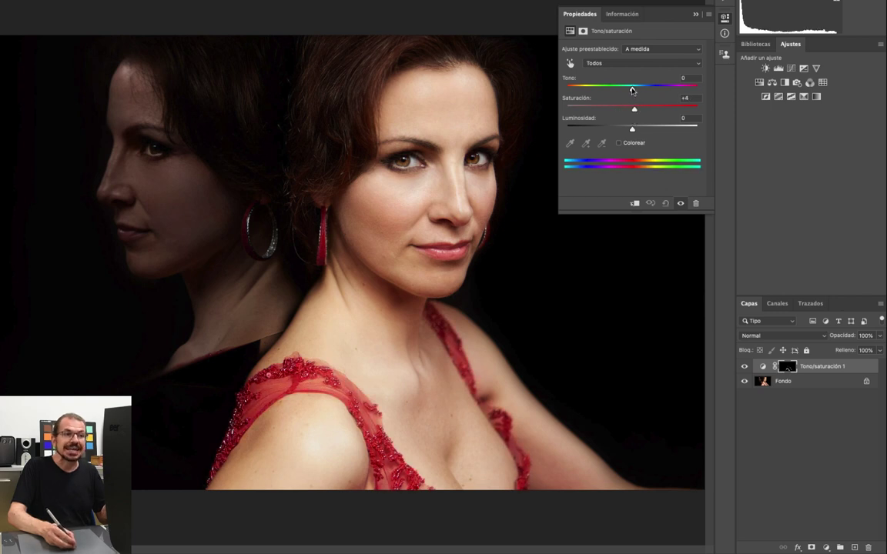
mouse_move(632, 90)
mouse_down()
mouse_move(649, 90)
mouse_move(620, 90)
mouse_move(635, 90)
mouse_up()
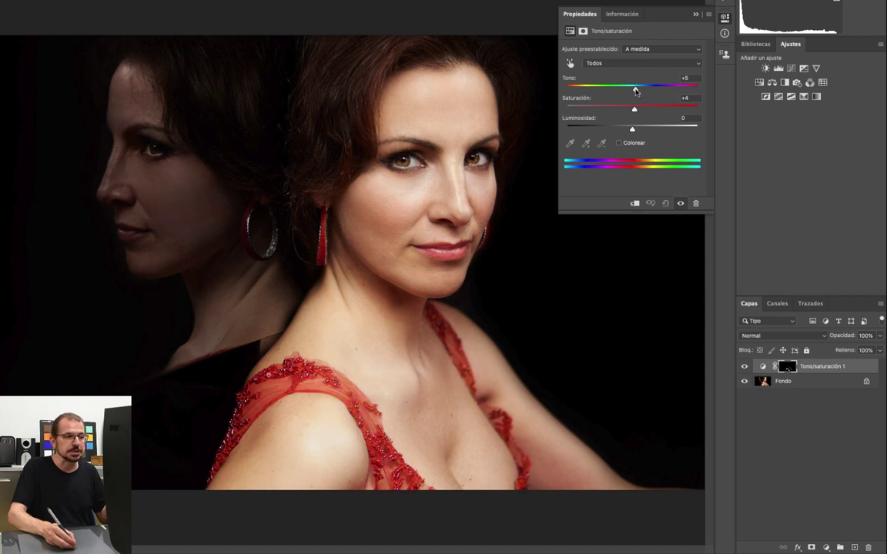
drag(629, 131, 621, 131)
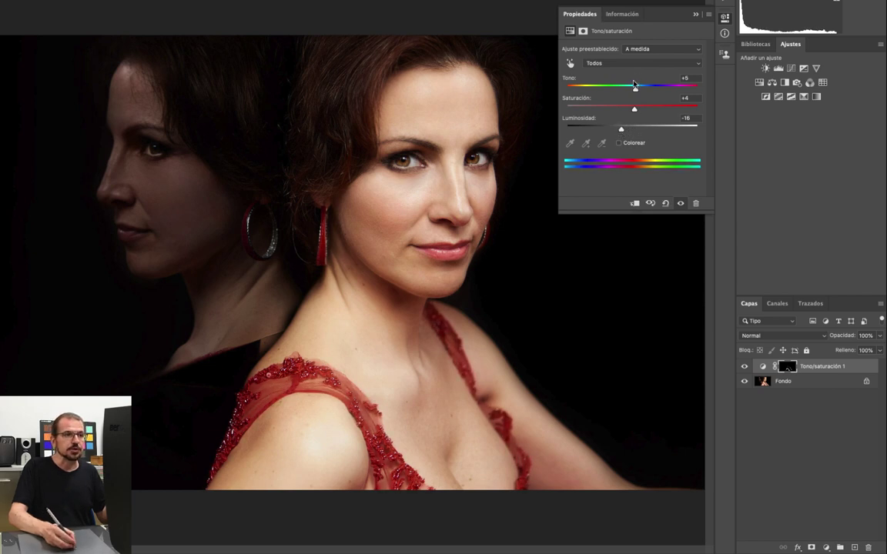
drag(635, 90, 625, 91)
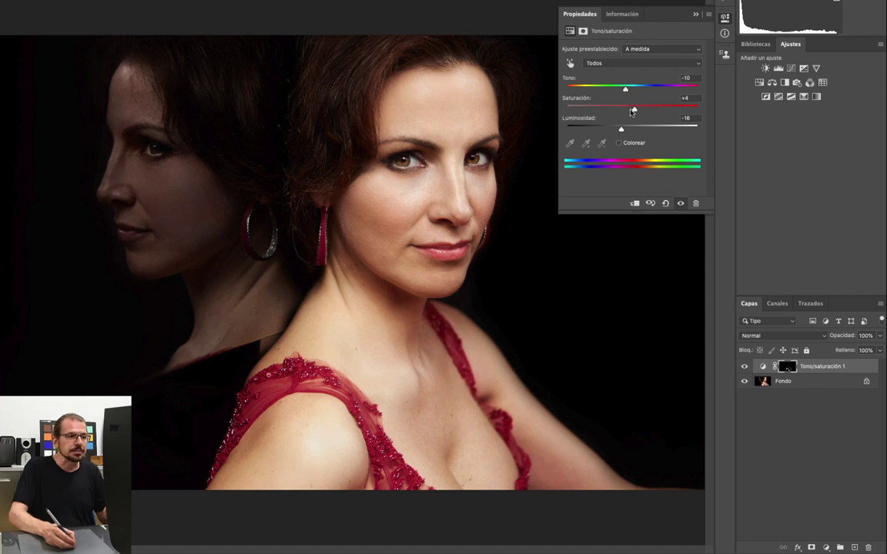
drag(633, 110, 631, 110)
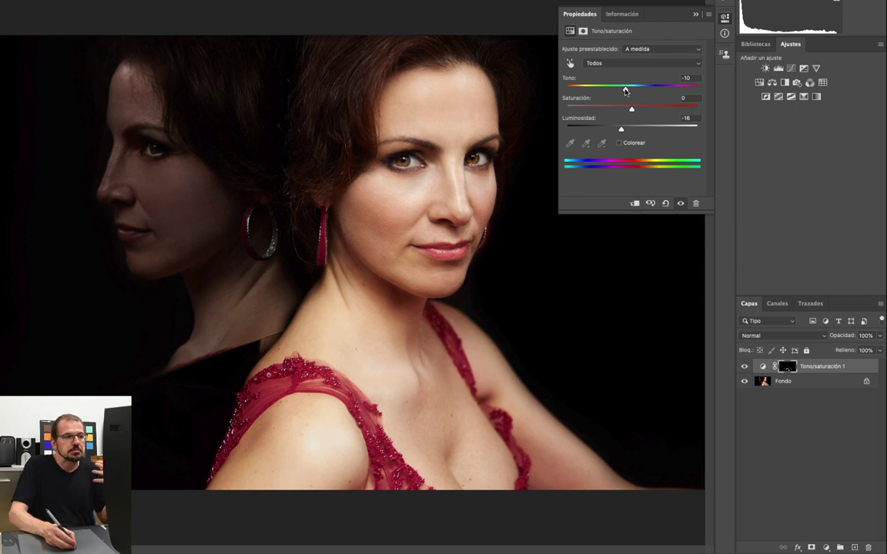
mouse_move(625, 91)
mouse_down()
mouse_move(648, 91)
mouse_move(629, 91)
mouse_up()
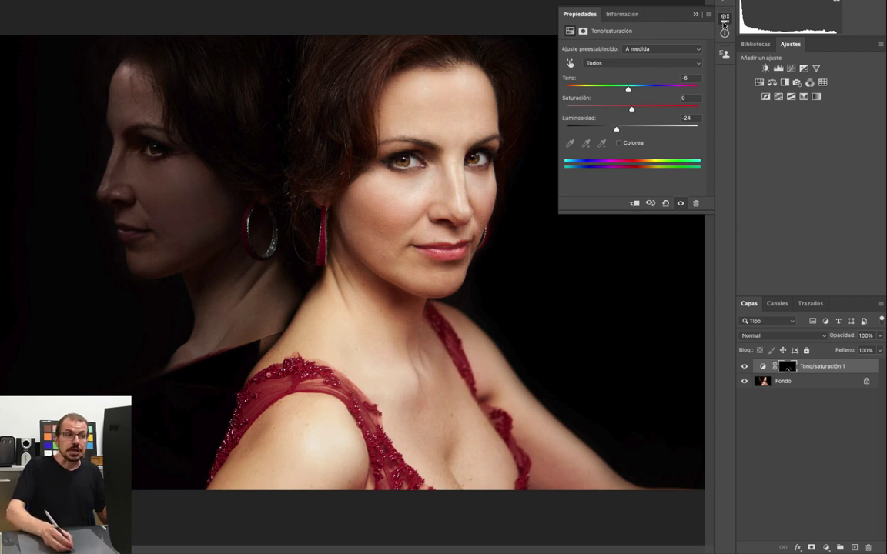
Compare the portrait with Hue/Saturation 1 hidden and shown, leaving the layer visible
click(758, 166)
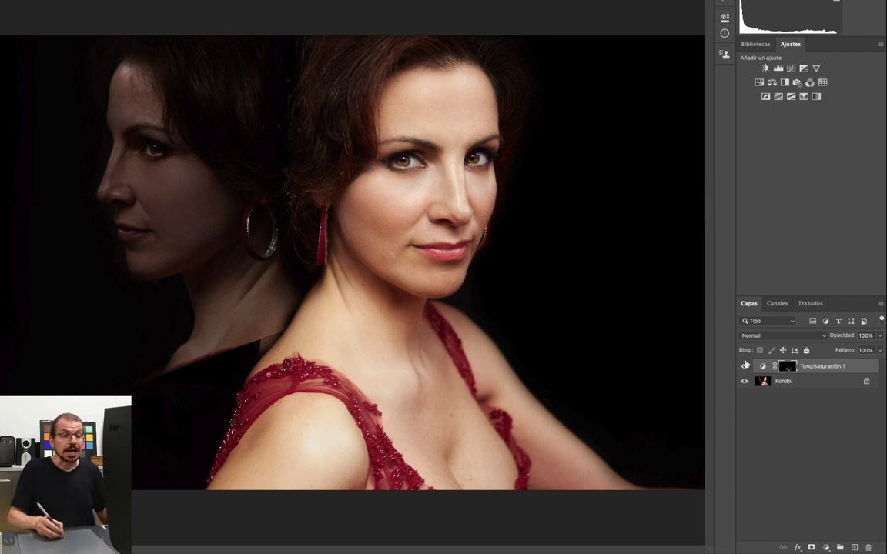
click(744, 367)
click(744, 367)
click(744, 367)
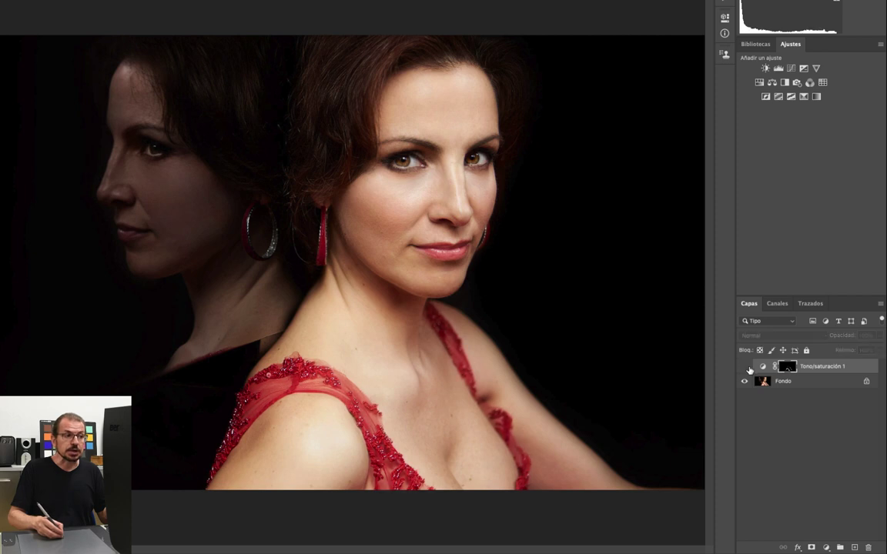
click(744, 367)
click(745, 367)
click(745, 368)
click(744, 367)
click(744, 367)
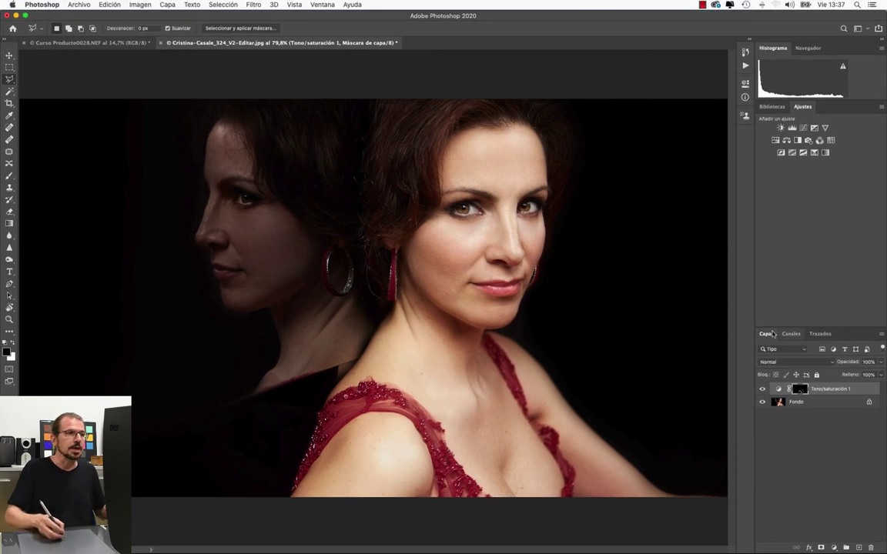
On the Fondo layer, sample both women's face and neck skin in Color Range
click(817, 403)
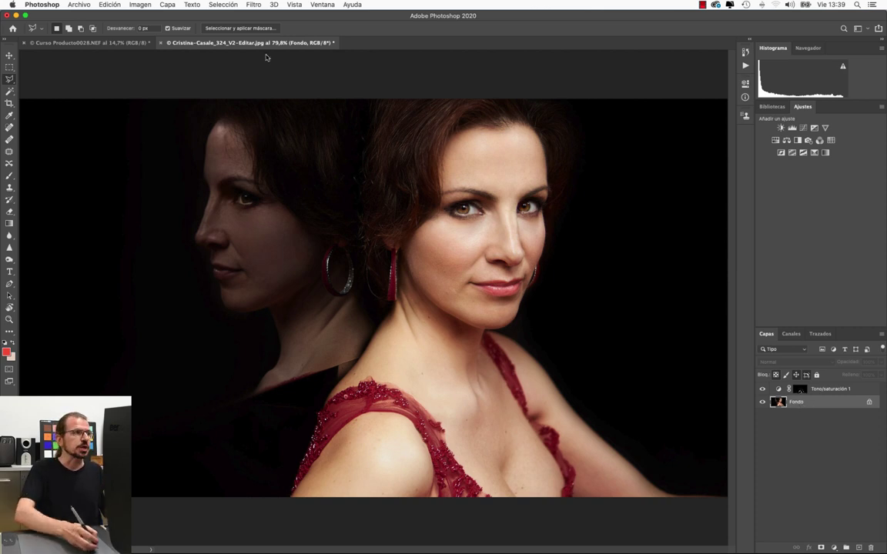
click(222, 5)
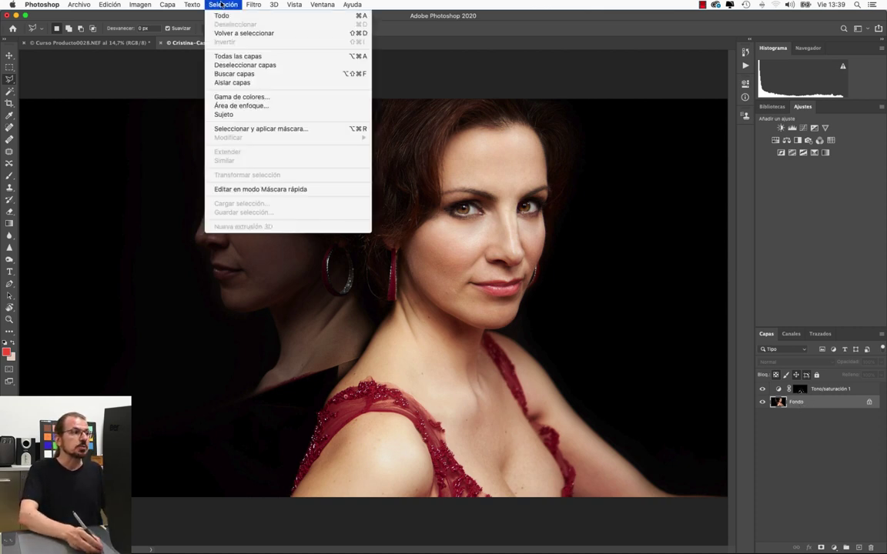
click(275, 97)
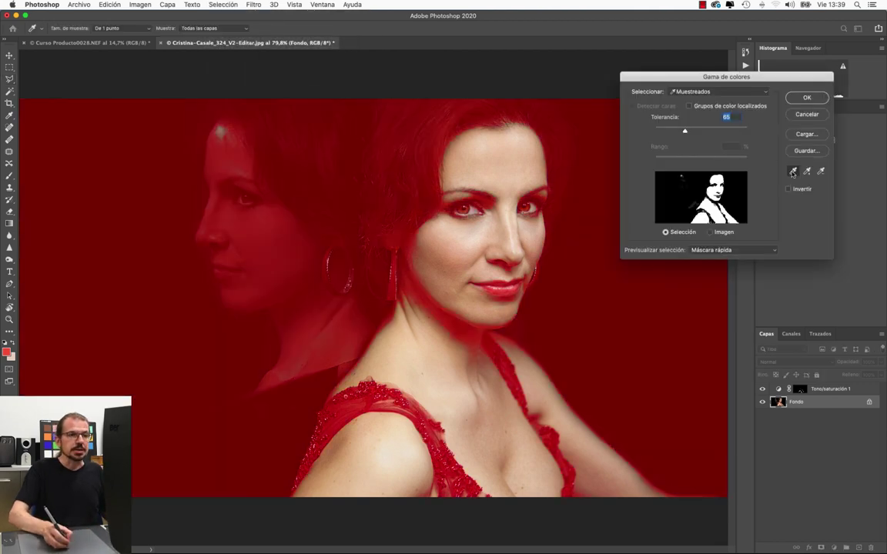
click(473, 237)
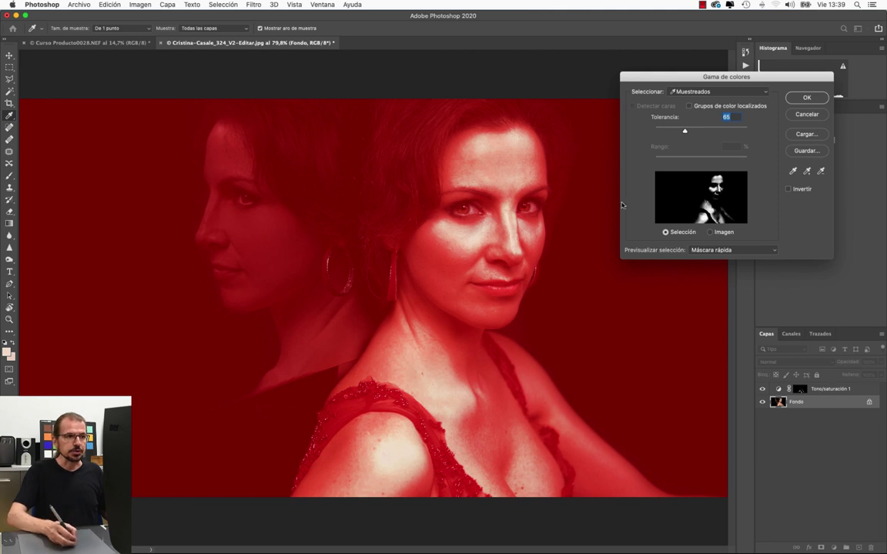
key(shift)
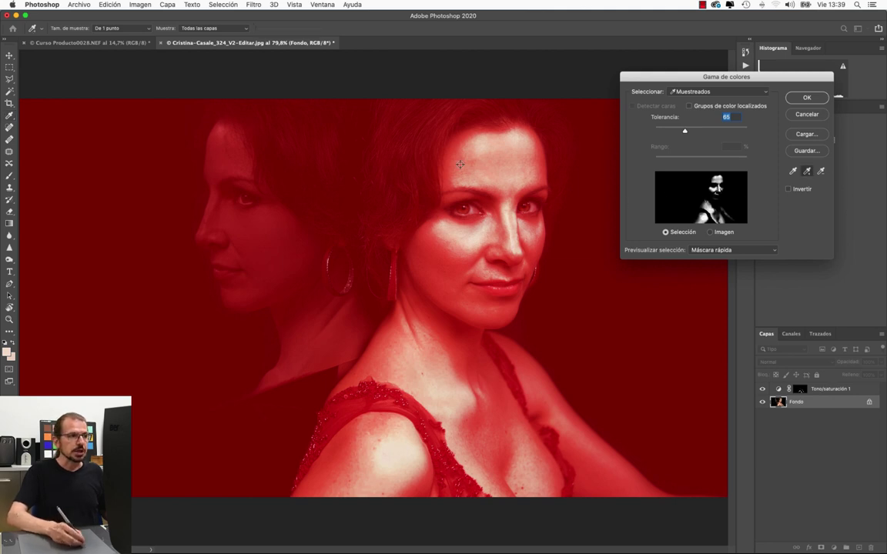
shift+click(459, 163)
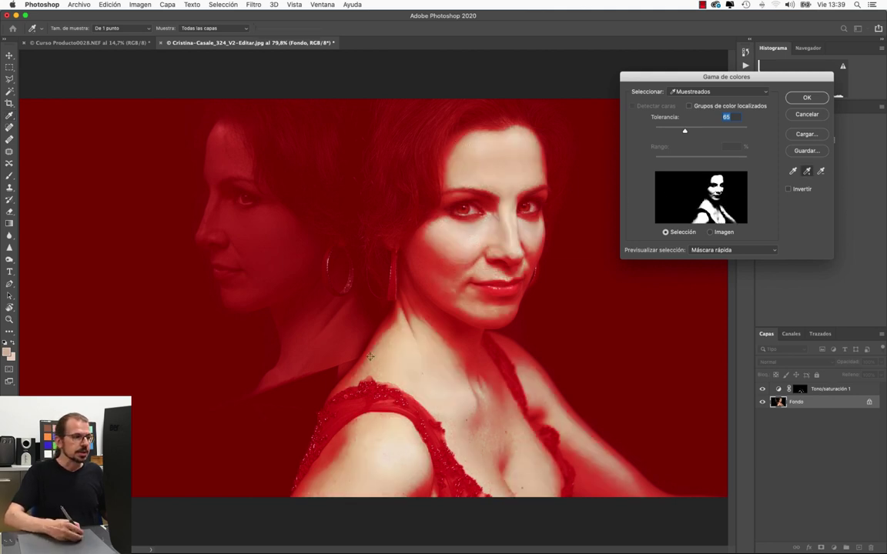
click(396, 336)
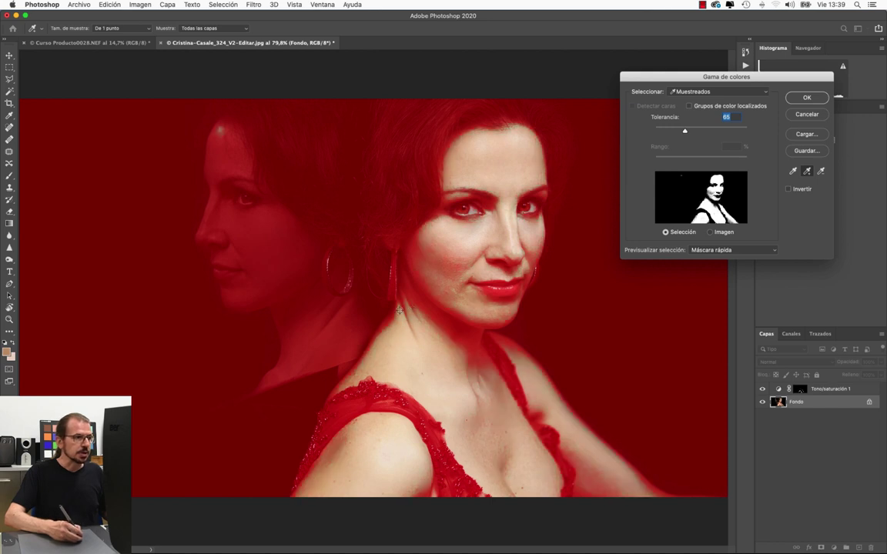
click(364, 289)
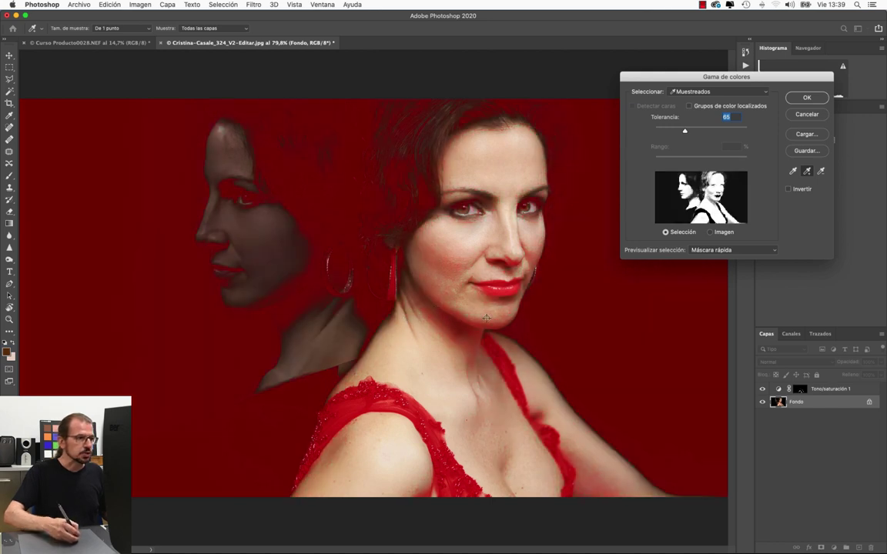
click(459, 273)
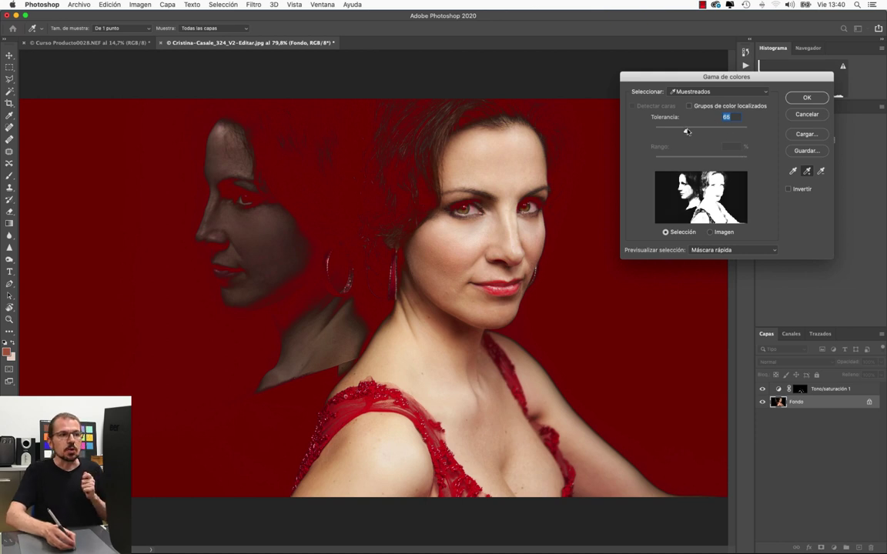
Set the Color Range tolerance to about 60 and confirm the skin selection
drag(687, 131, 663, 131)
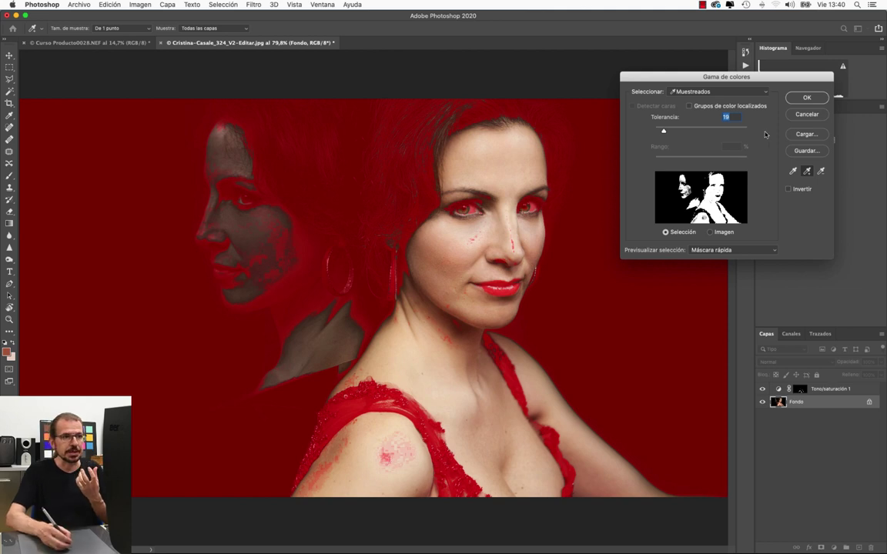
drag(664, 132, 682, 135)
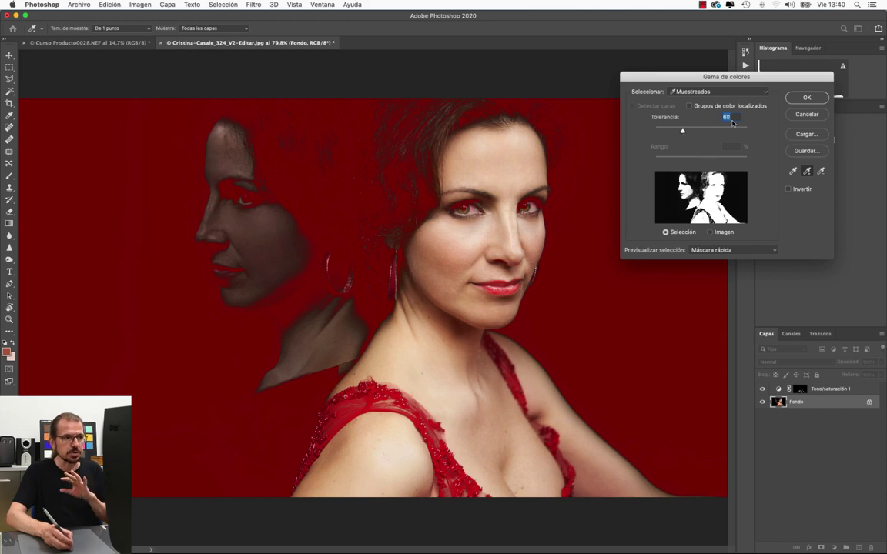
click(807, 99)
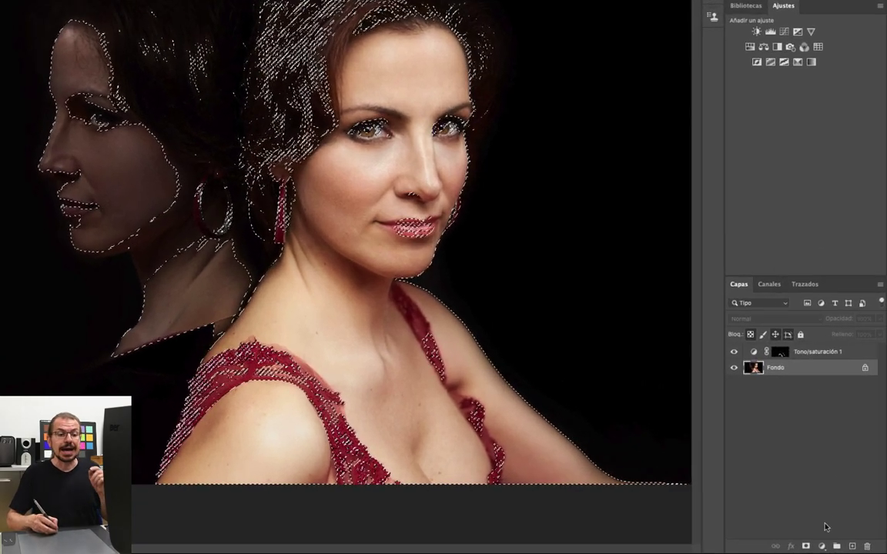
Add a skin-masked Color Balance layer with midtones Cyan–Red +5 and Yellow–Blue -5
click(828, 547)
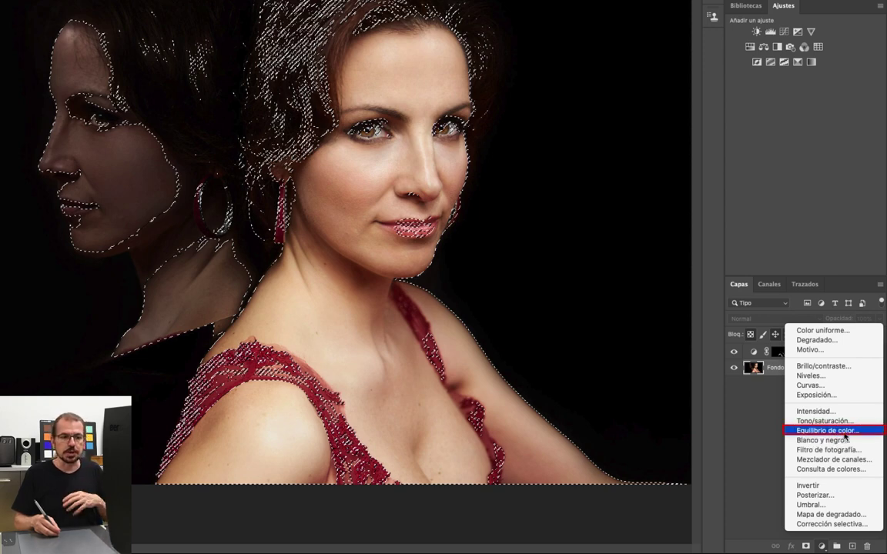
click(845, 436)
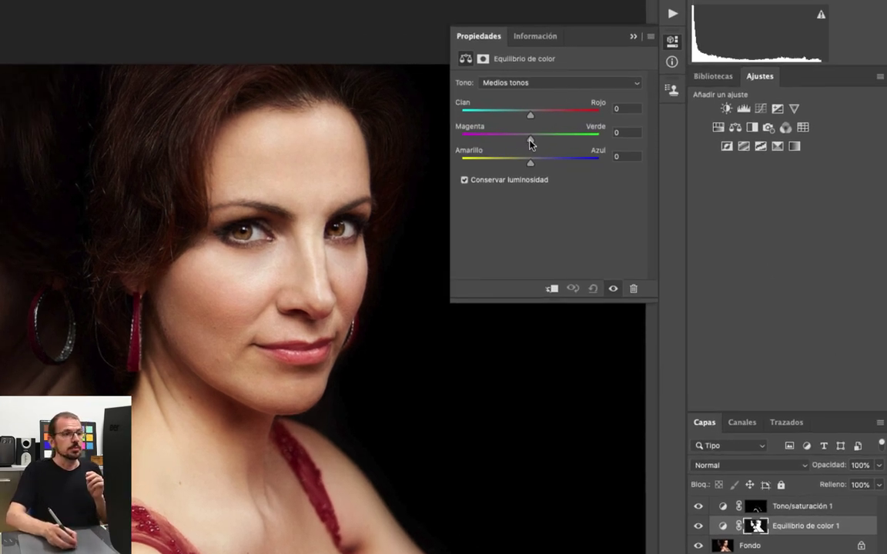
drag(530, 163, 526, 163)
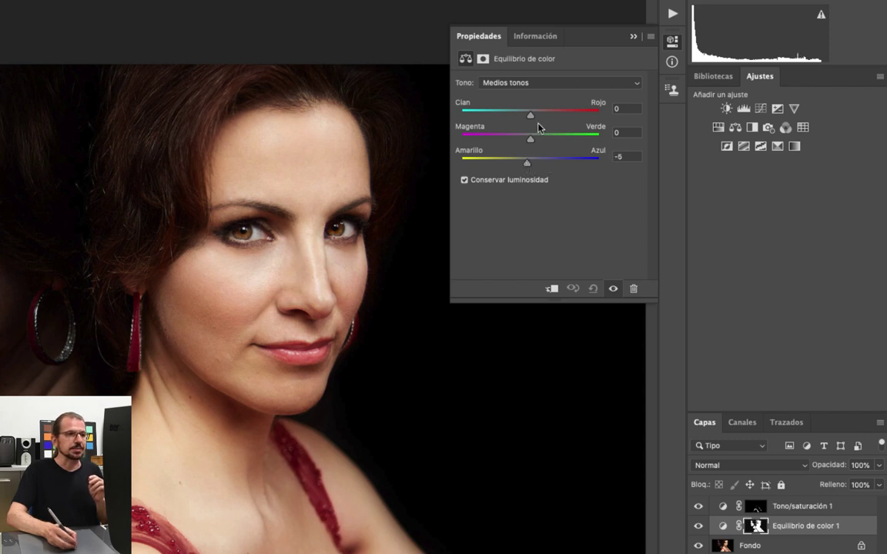
drag(530, 116, 533, 117)
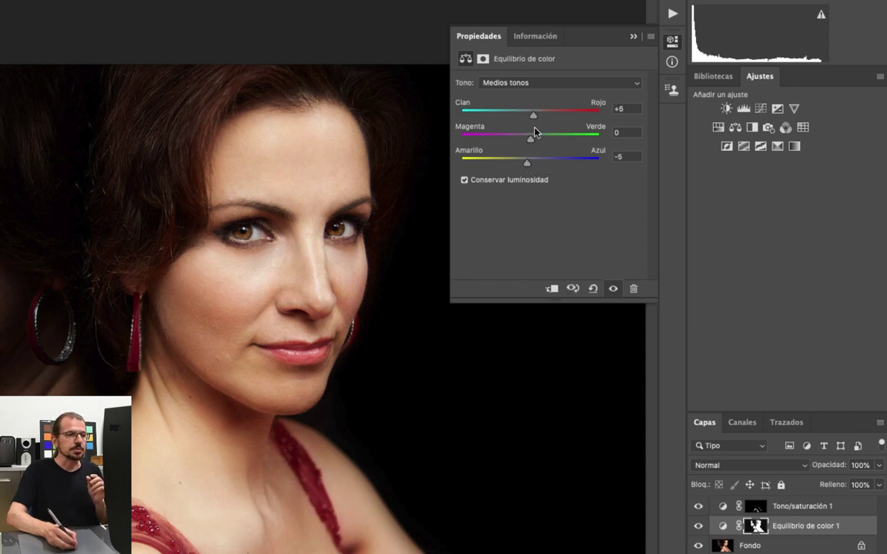
click(536, 83)
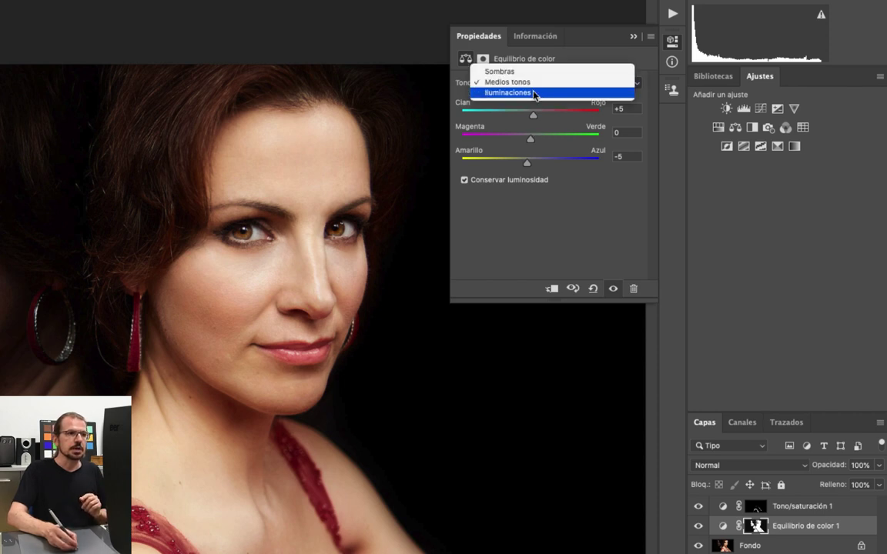
Set the Color Balance highlights to cyan -3, magenta -3 and yellow -1
click(534, 93)
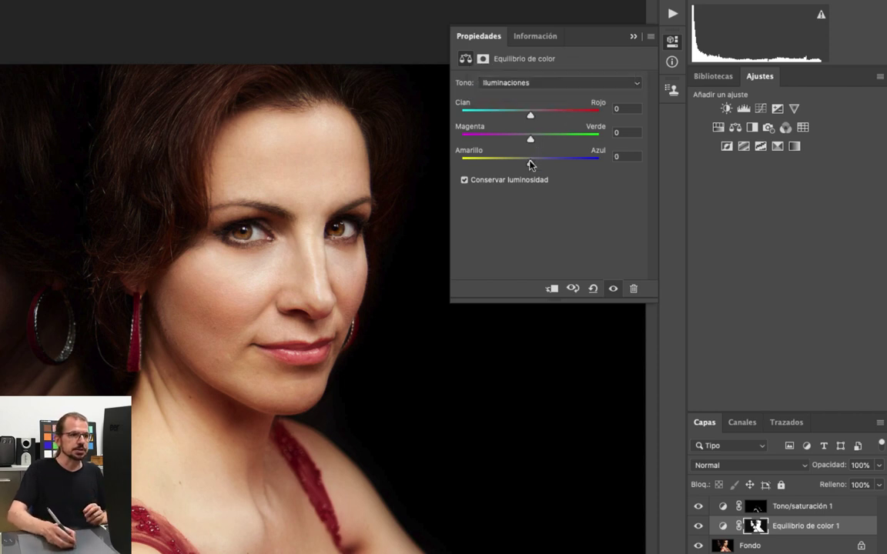
drag(529, 166, 533, 170)
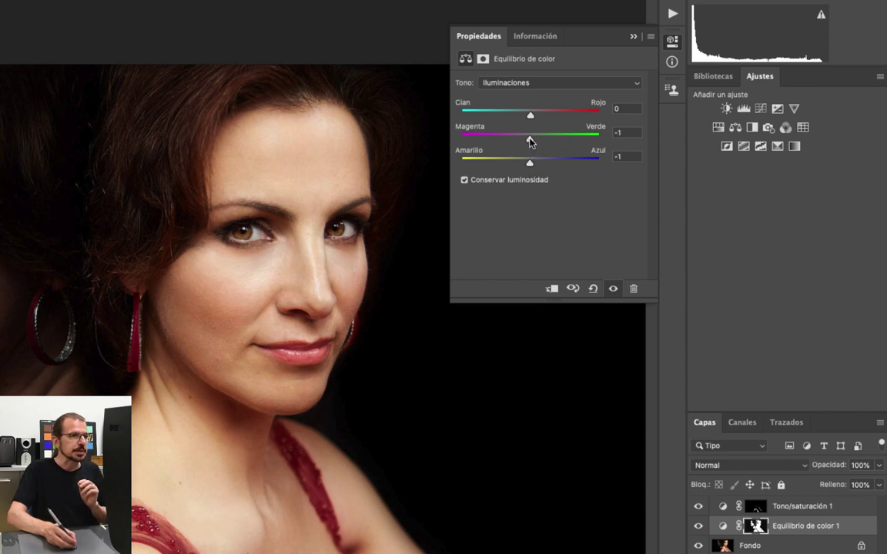
drag(528, 142, 528, 141)
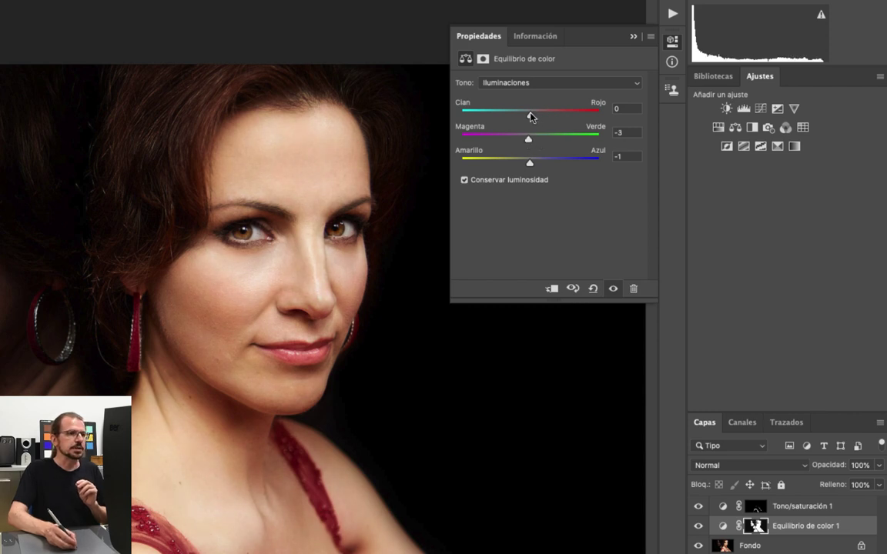
drag(532, 119, 530, 121)
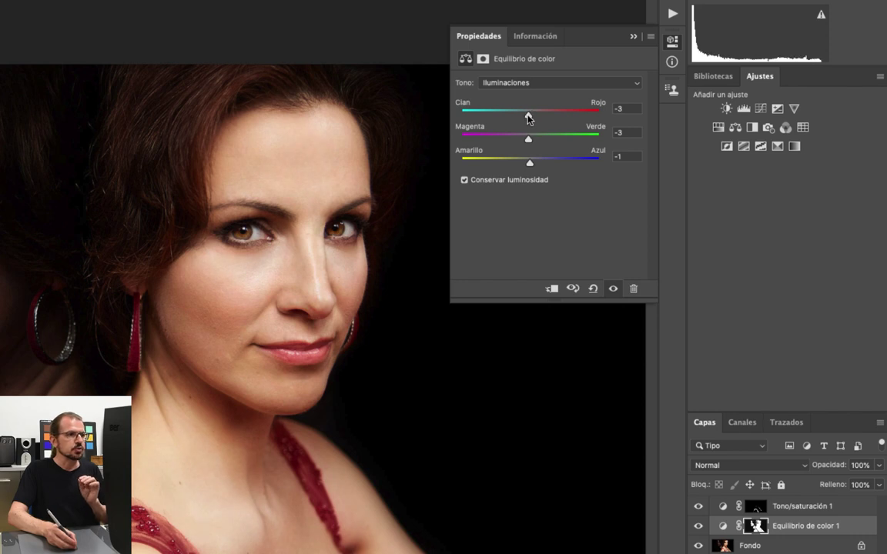
Compare the Color Balance layer off and on, leave it visible, and collapse its settings
click(697, 526)
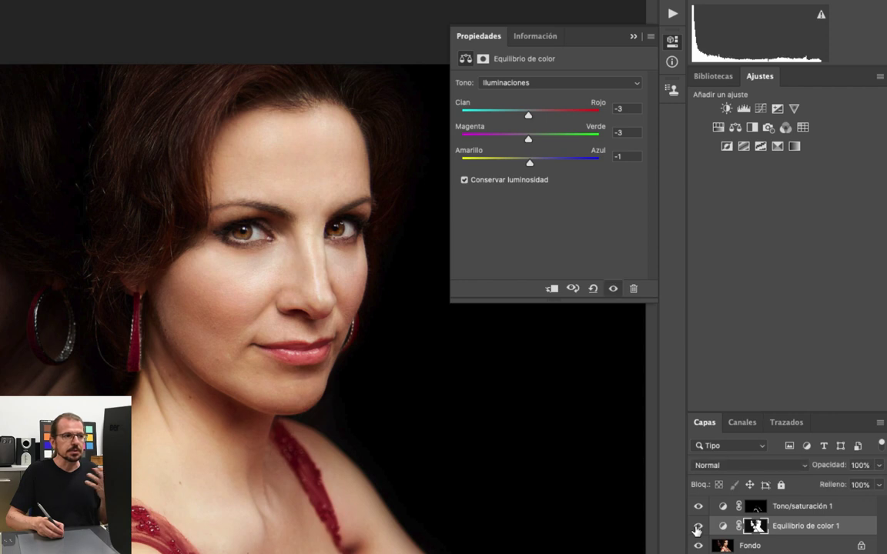
click(697, 528)
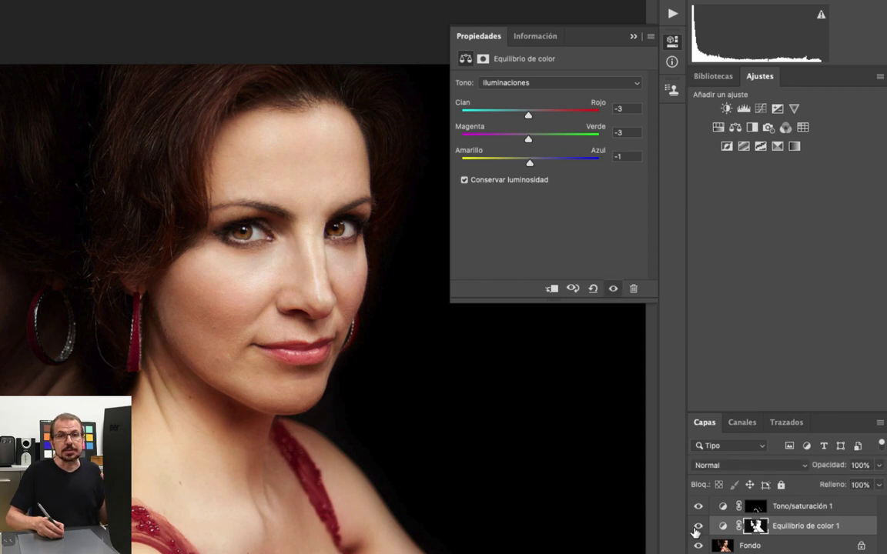
click(779, 535)
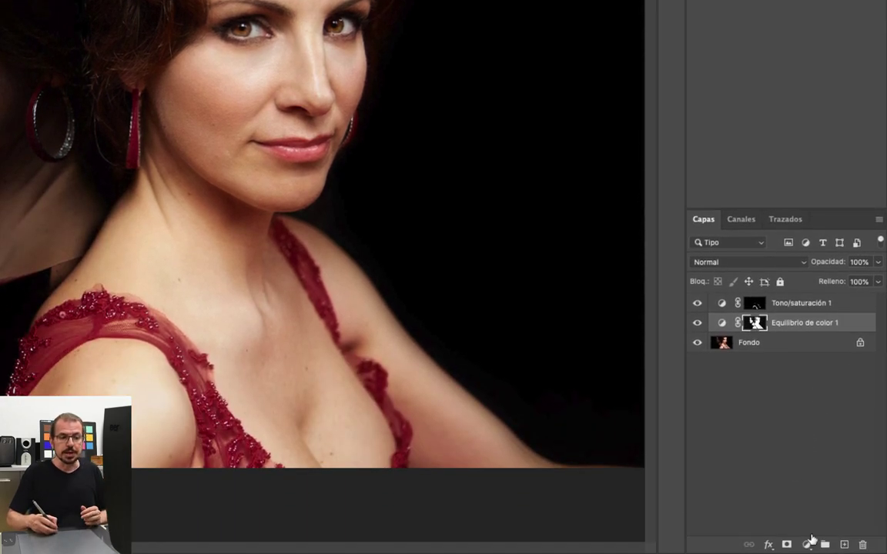
Add a Curvas adjustment layer and replace its mask with a copy of the Equilibrio de color 1 mask
click(806, 544)
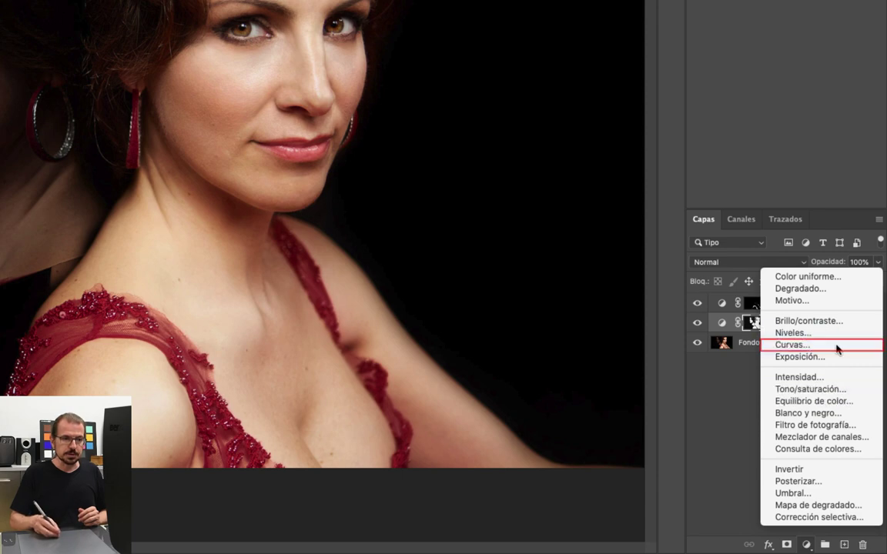
click(842, 344)
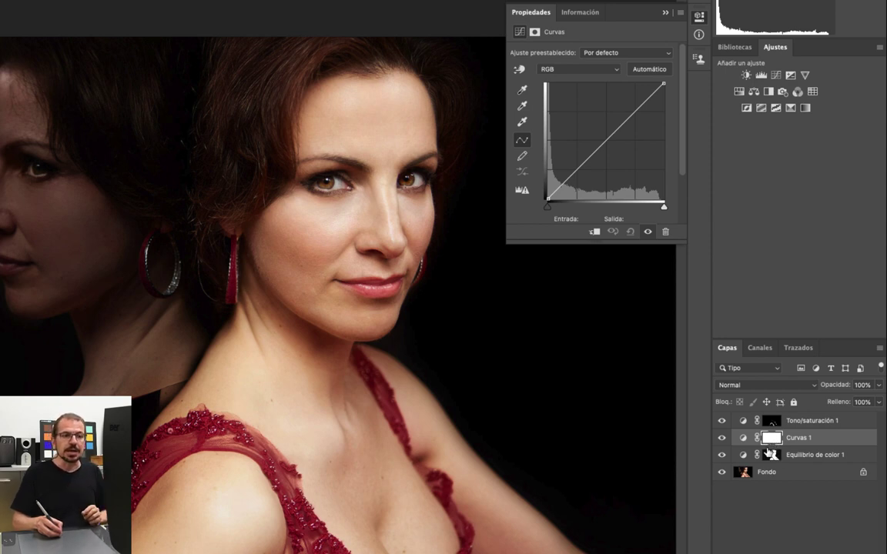
click(772, 456)
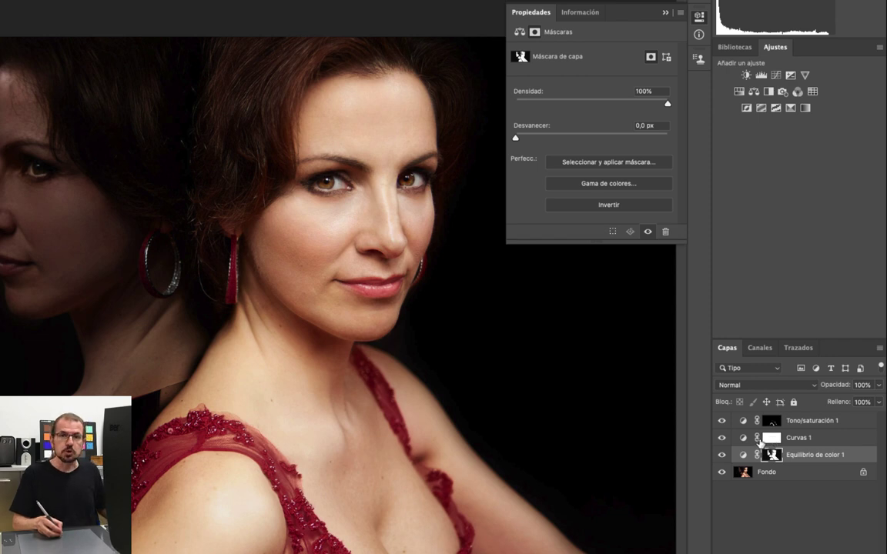
drag(773, 457, 773, 437)
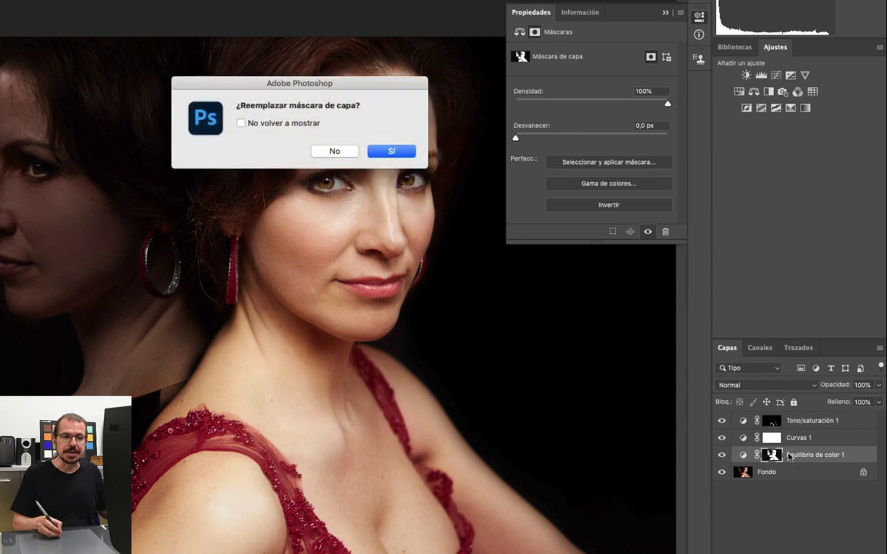
click(392, 150)
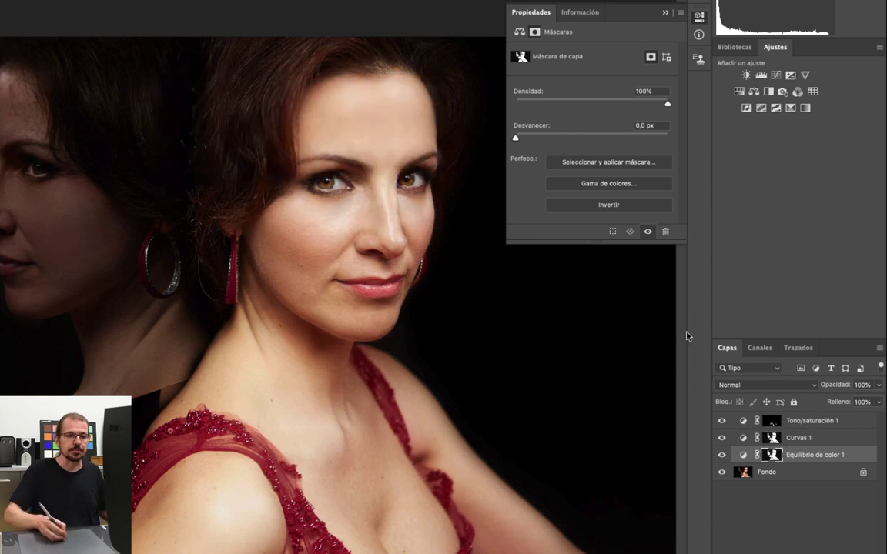
click(772, 437)
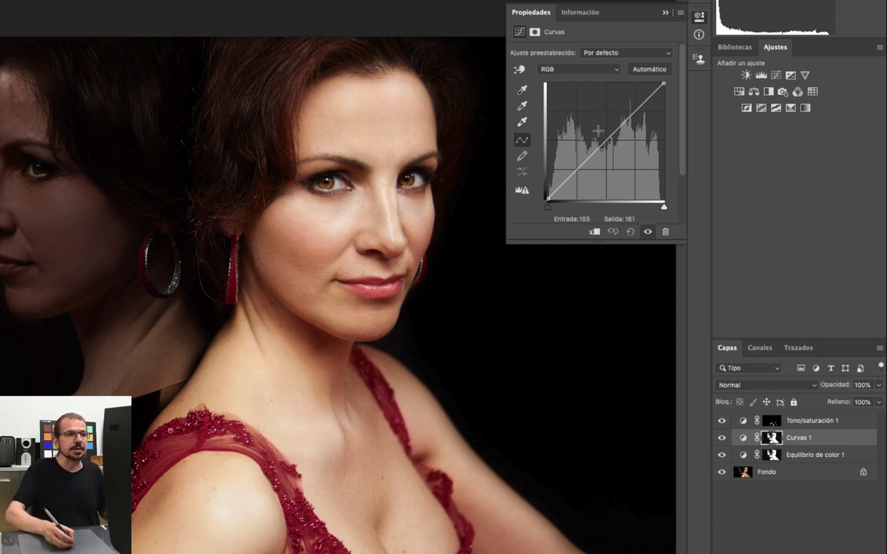
Darken the midtones and shadows with three RGB curve points, anchoring the highlights
drag(608, 141, 609, 146)
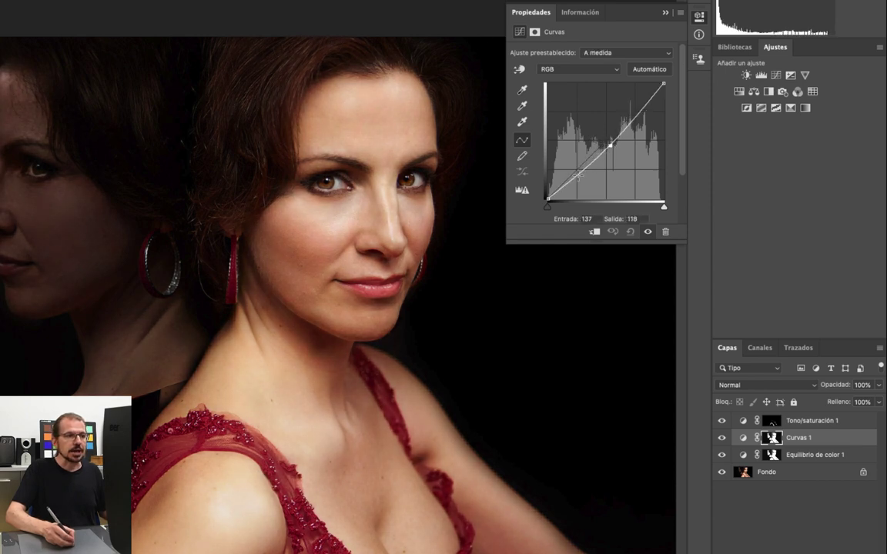
drag(574, 176, 574, 178)
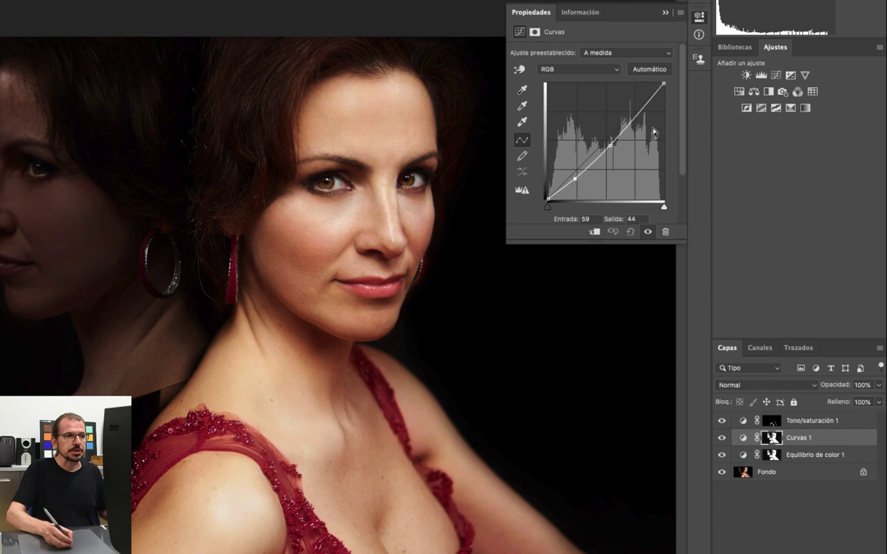
drag(642, 107, 643, 107)
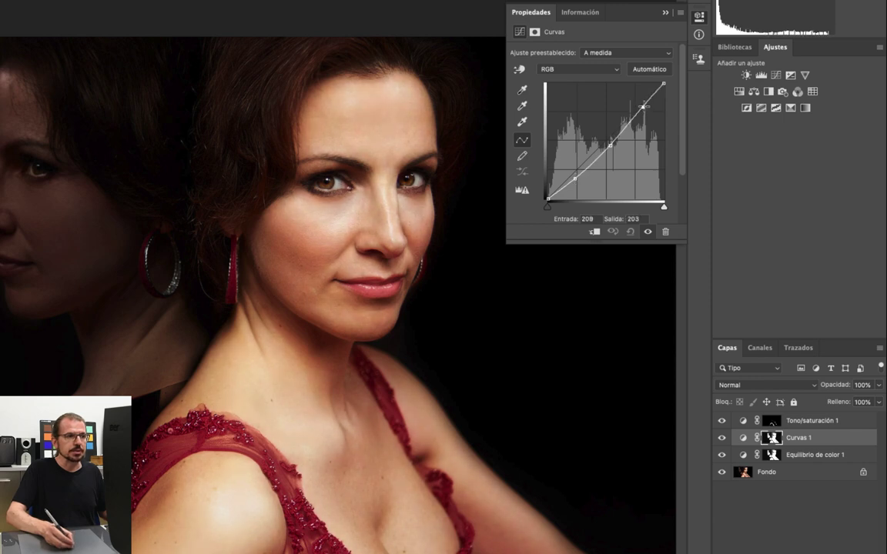
Compare the portrait with and without the curve, then lower Curvas 1 opacity to 66%
click(722, 437)
click(721, 438)
click(721, 439)
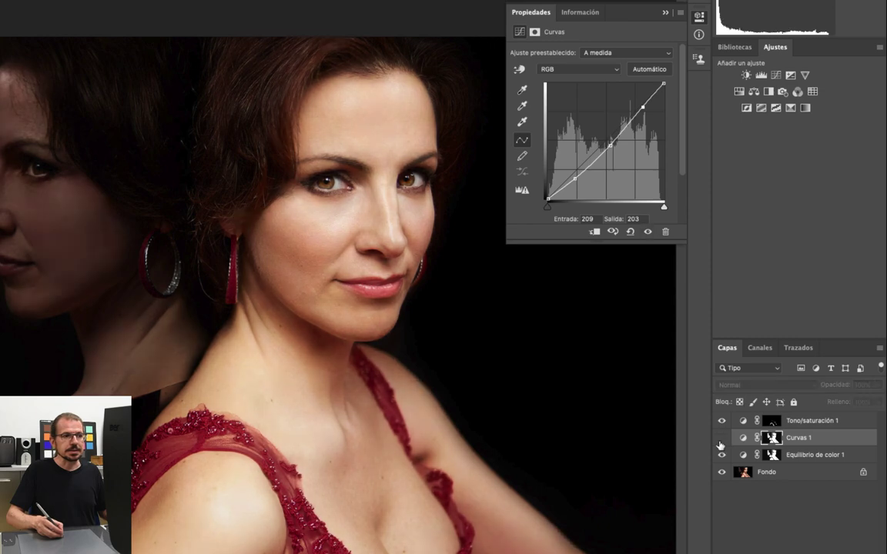
click(721, 439)
click(721, 439)
click(722, 439)
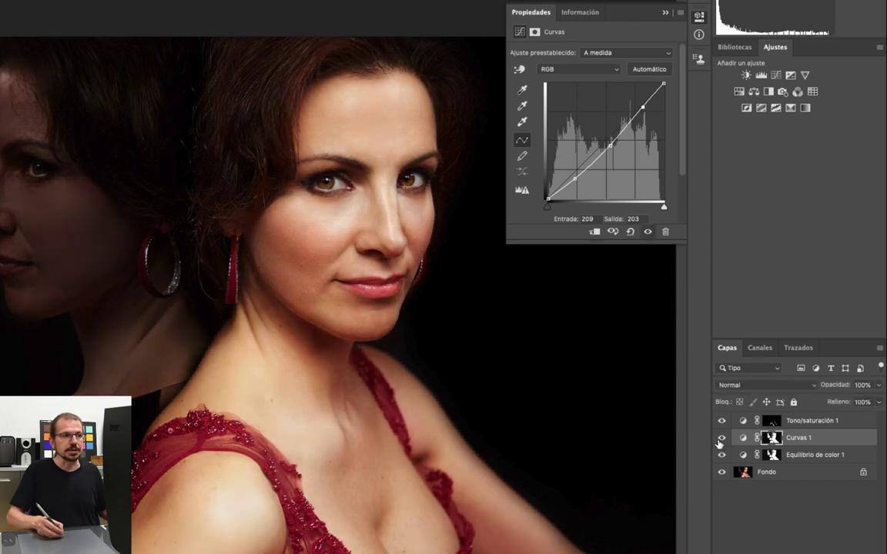
click(722, 438)
click(721, 439)
click(722, 439)
click(721, 439)
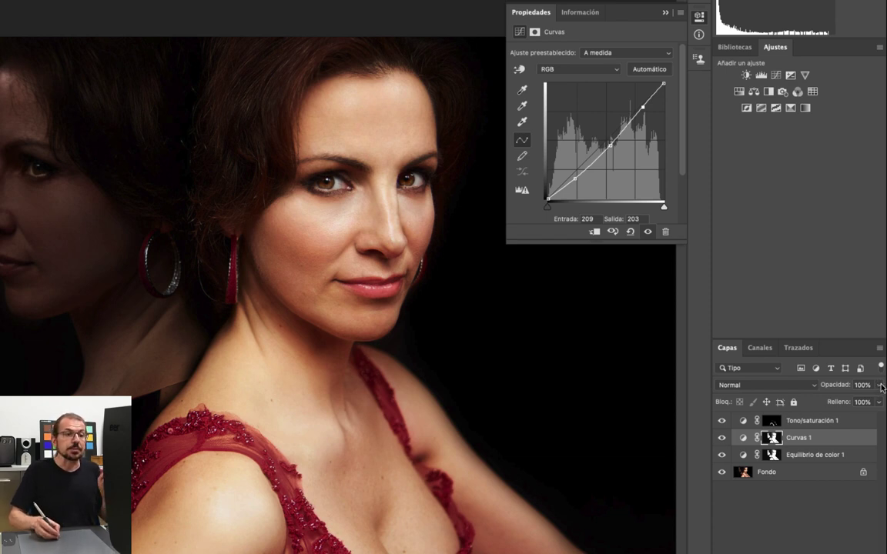
drag(879, 388, 858, 400)
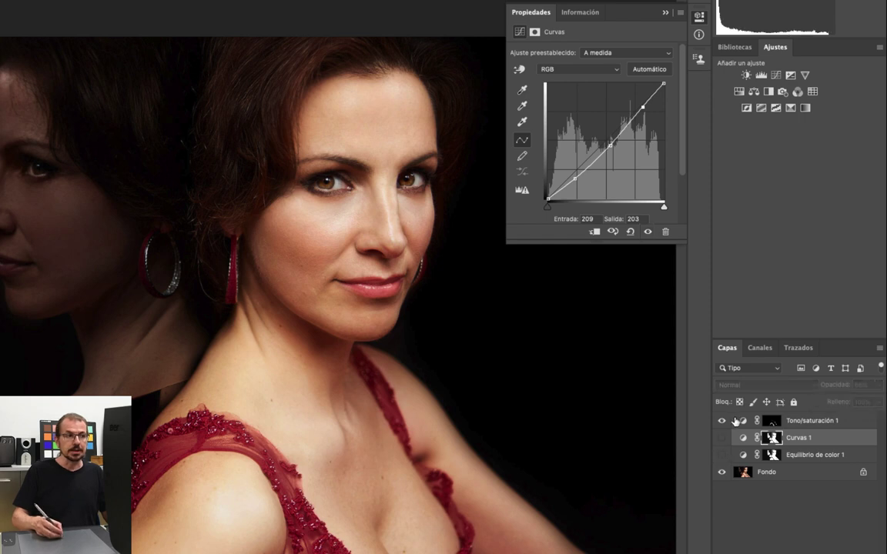
drag(722, 455, 722, 428)
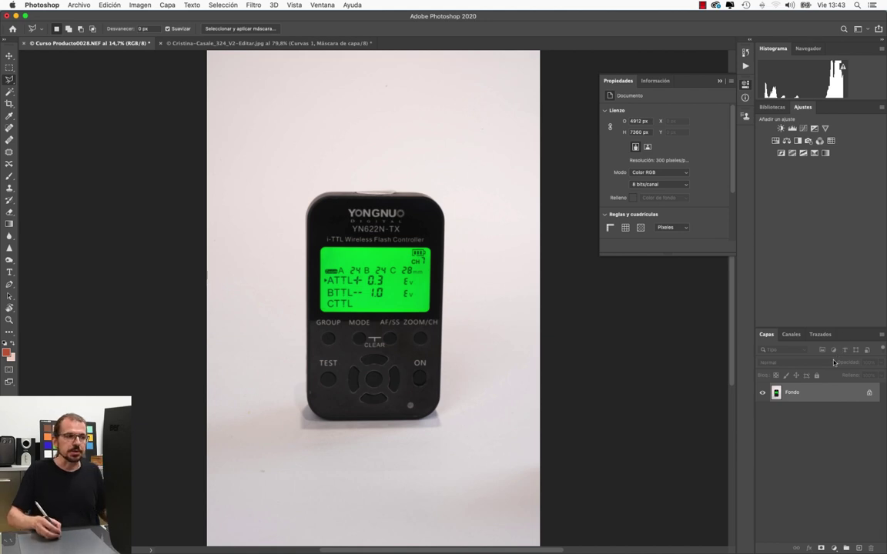
Open the Selección menu on the Curso Producto0028.NEF flash controller document
click(226, 6)
Select the green LCD with Gama de colores, sampling it at tolerance 161 with added samples
click(241, 97)
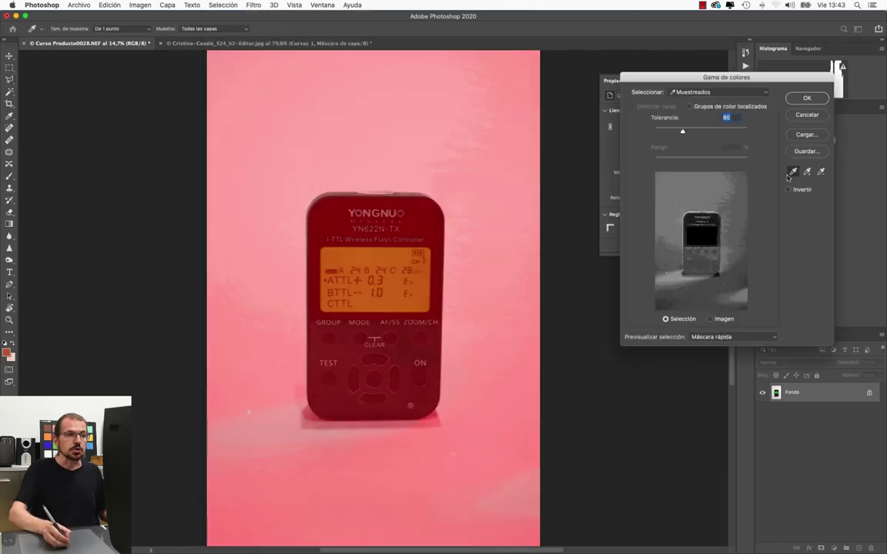
click(404, 261)
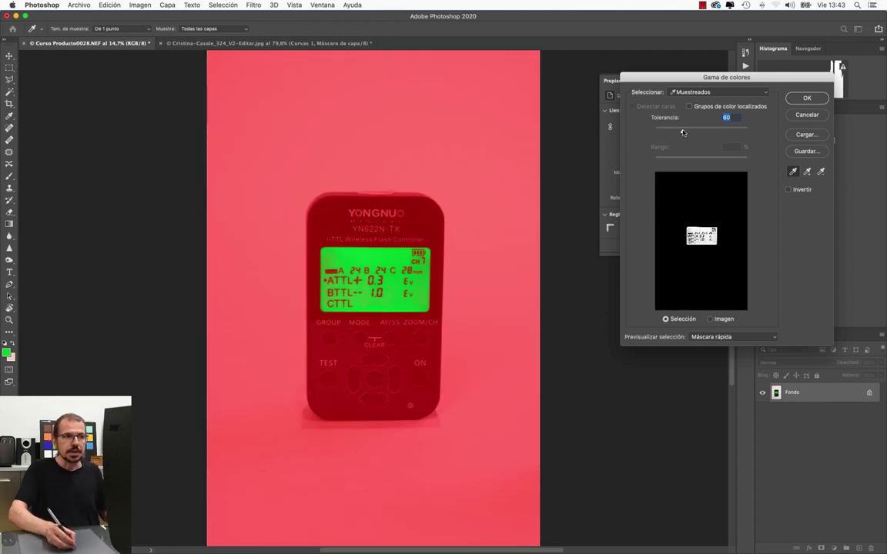
drag(682, 132, 721, 135)
click(807, 171)
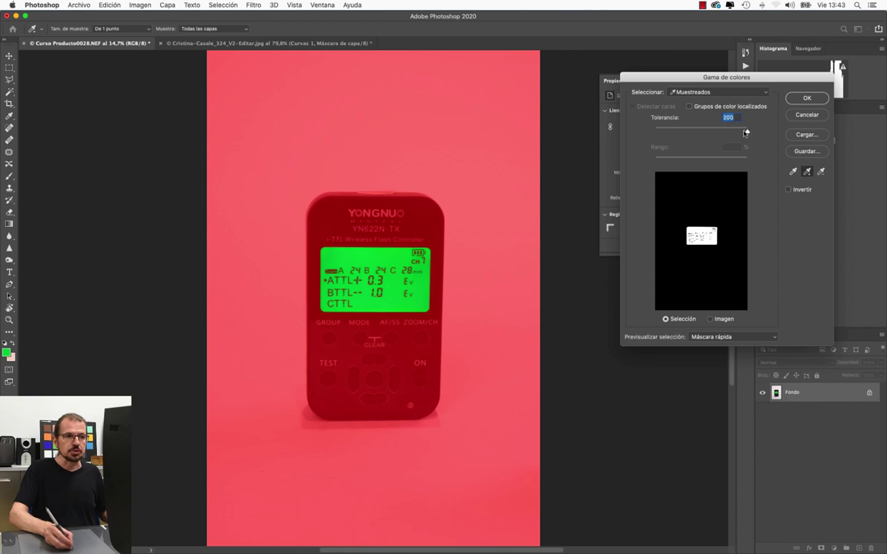
click(807, 100)
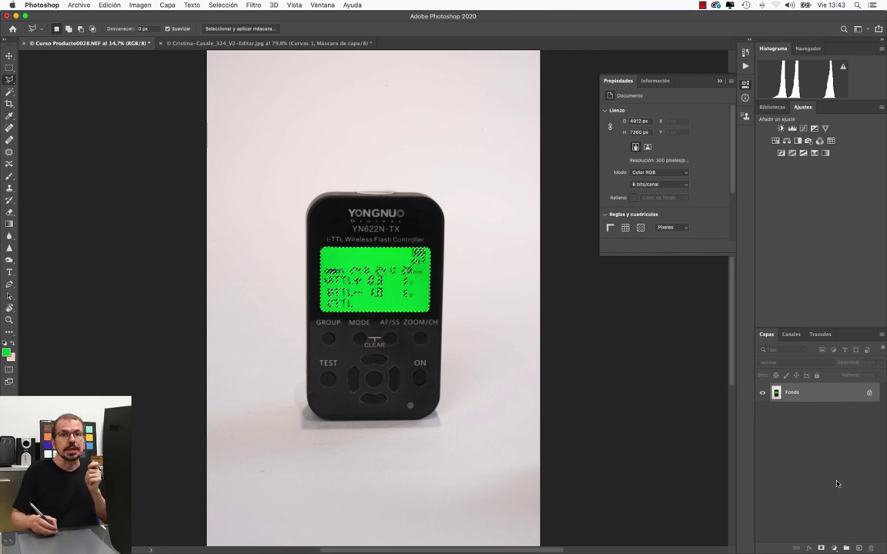
Add a Tono/saturación layer on the LCD at hue +91, saturation +9, lightness +16
click(833, 547)
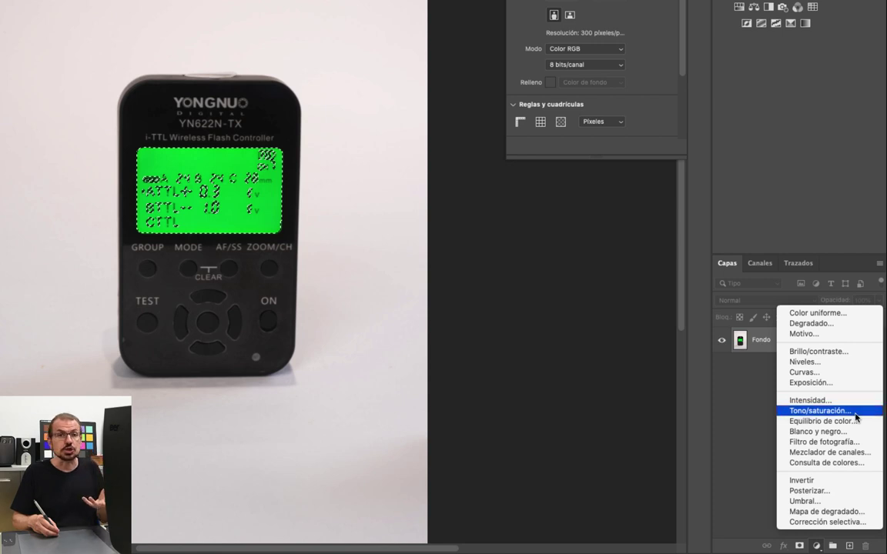
click(862, 414)
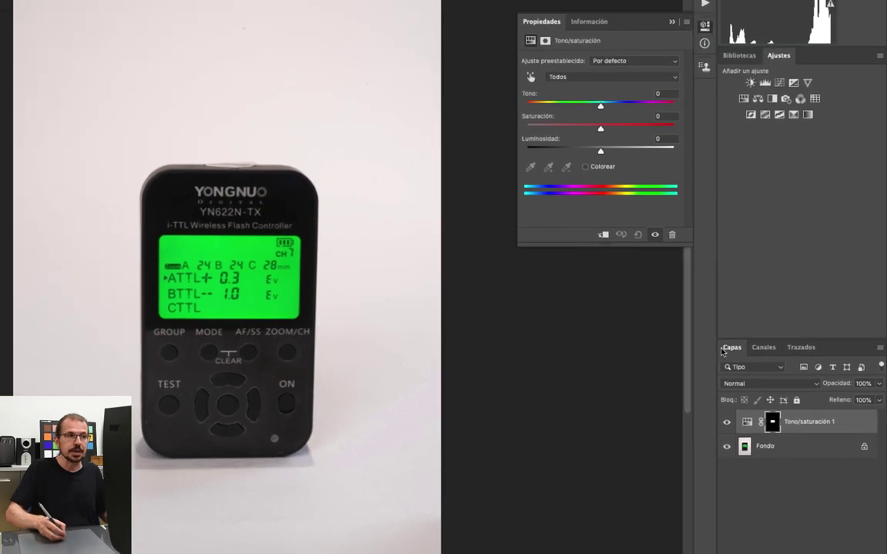
drag(606, 153, 611, 153)
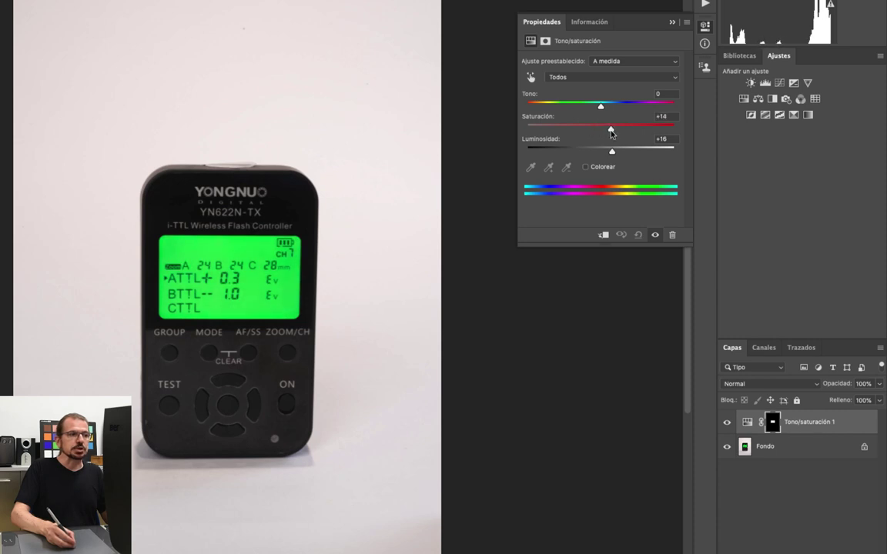
mouse_move(601, 105)
mouse_down()
mouse_move(625, 105)
mouse_move(540, 106)
mouse_move(661, 112)
mouse_move(645, 114)
mouse_move(647, 106)
mouse_up()
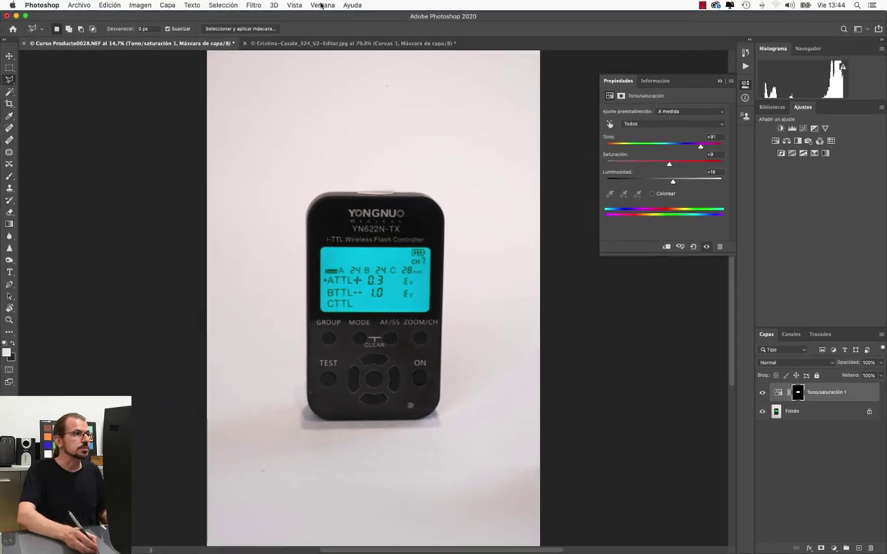
Show the Información panel and make the Fondo layer active
click(321, 5)
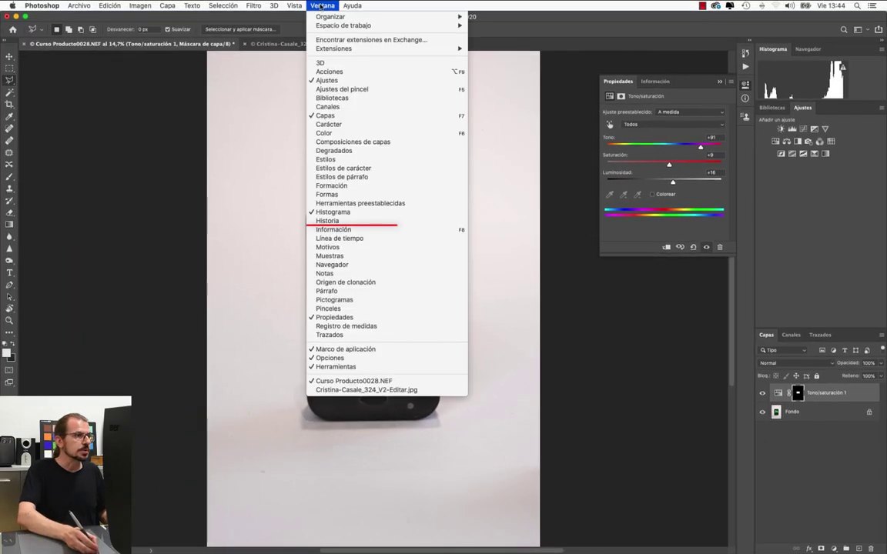
click(372, 229)
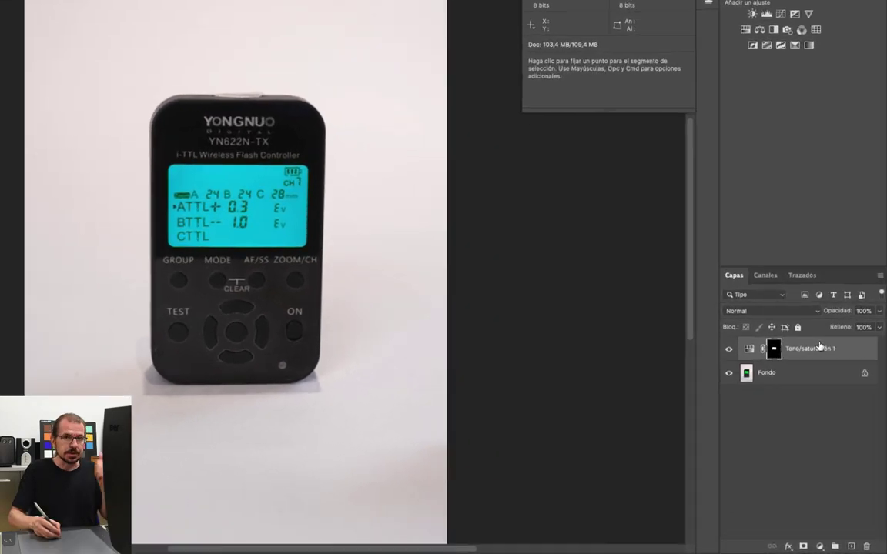
click(802, 372)
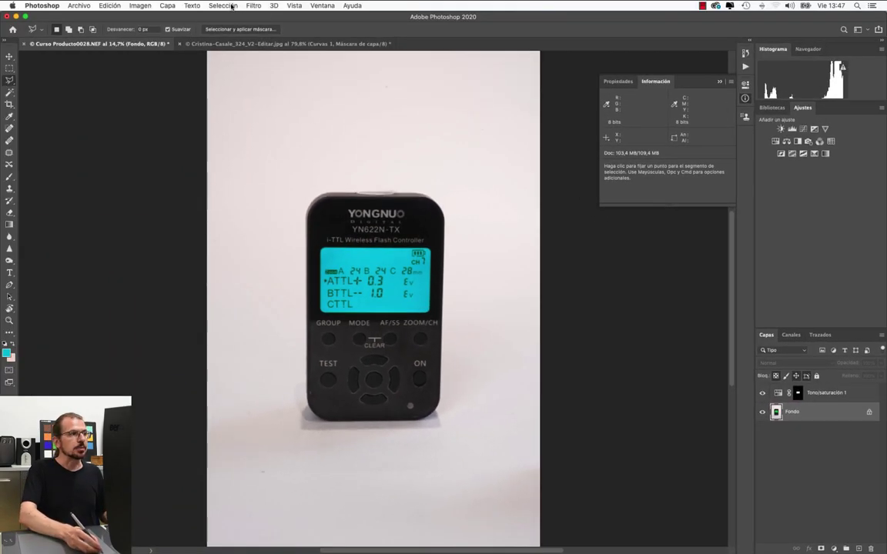
Select the white background with Gama de colores, adding samples and lowering tolerance to 93
click(232, 6)
click(231, 93)
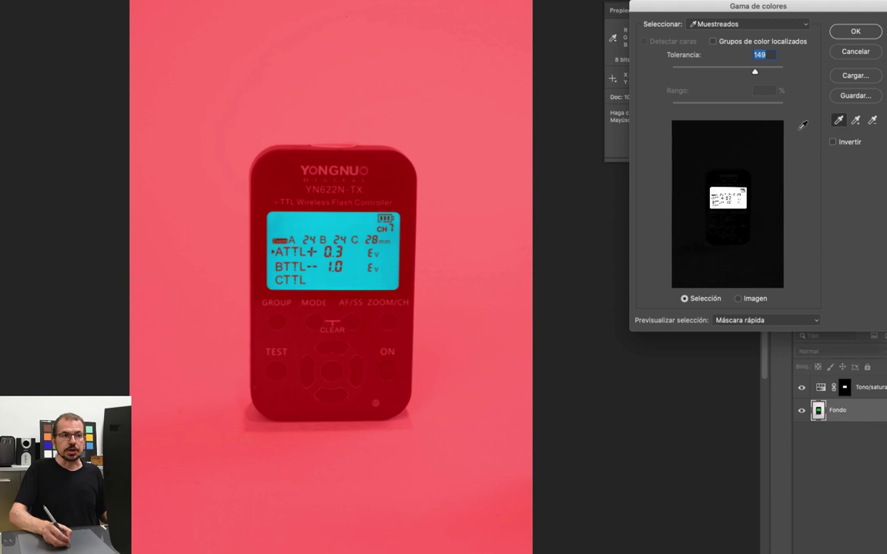
click(700, 151)
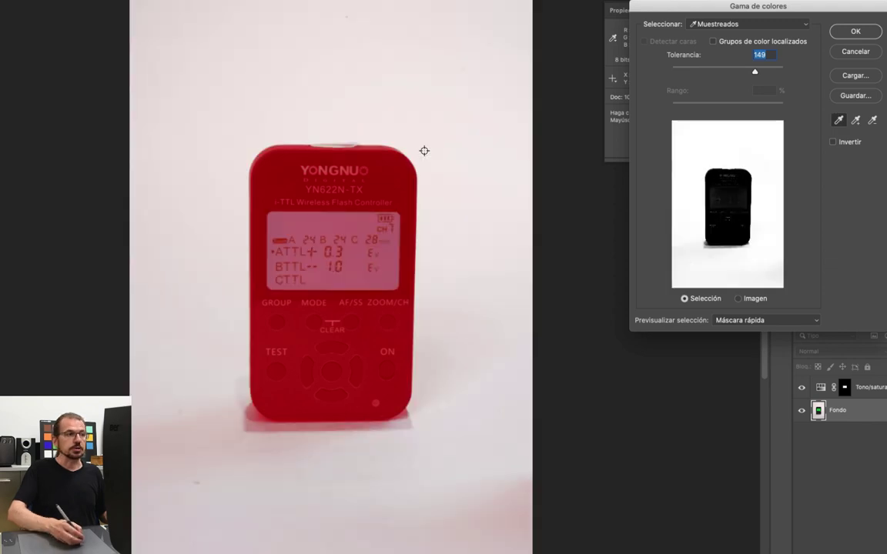
drag(306, 151, 273, 115)
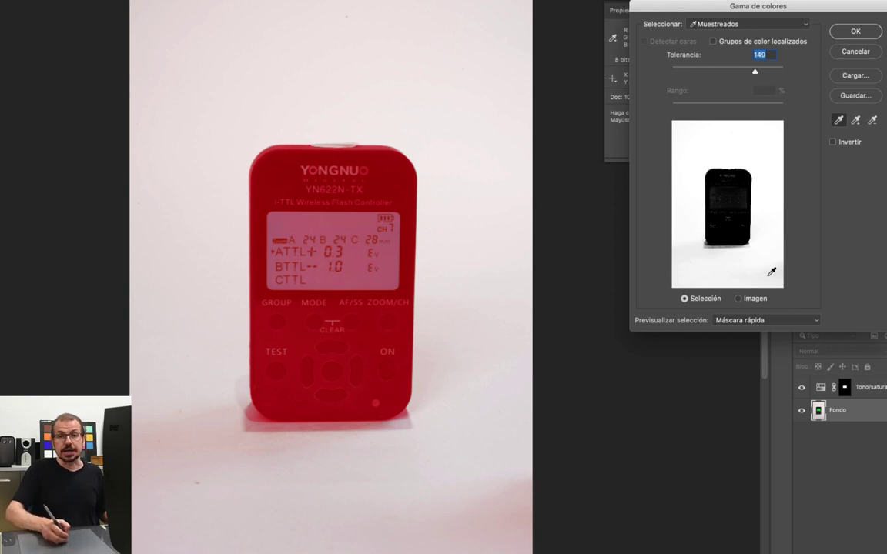
click(856, 122)
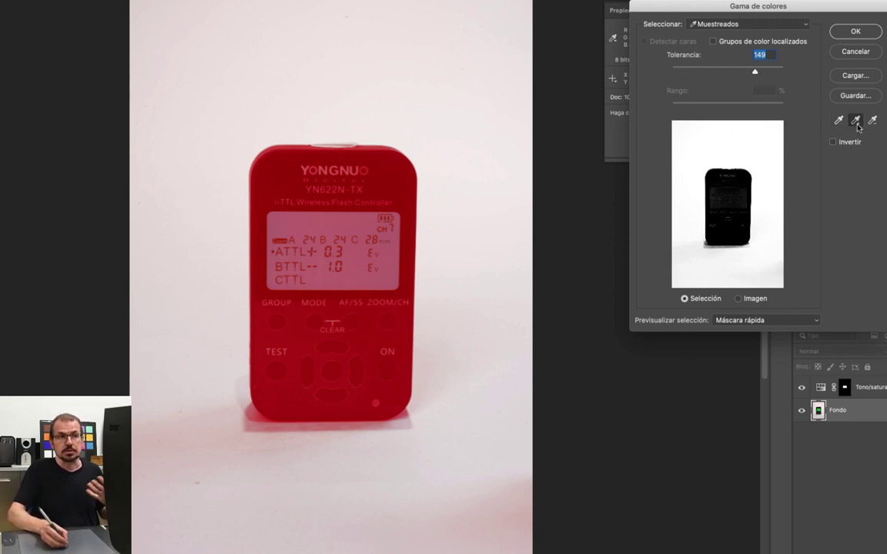
click(517, 528)
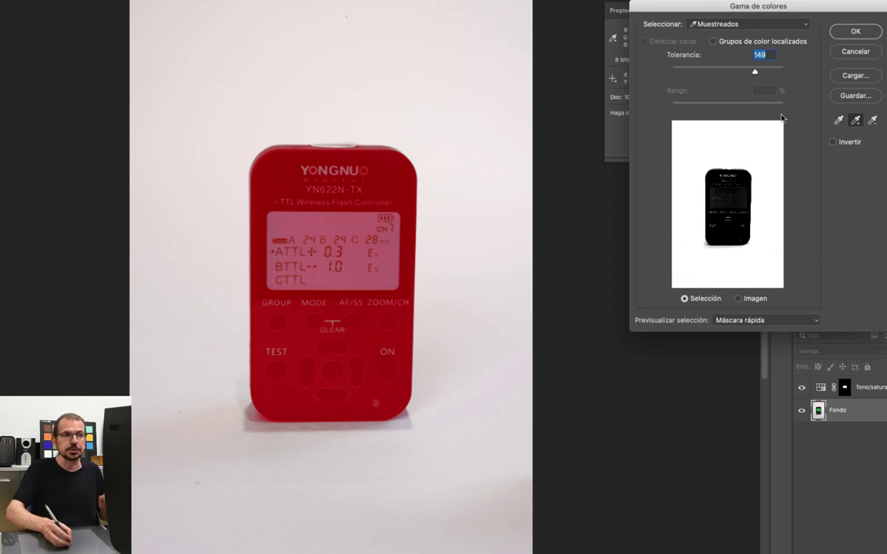
drag(755, 73, 715, 74)
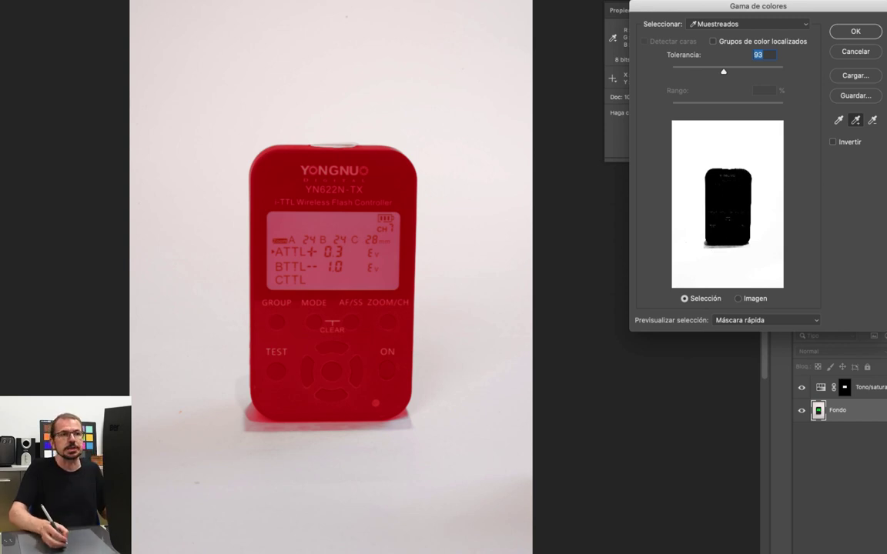
click(869, 36)
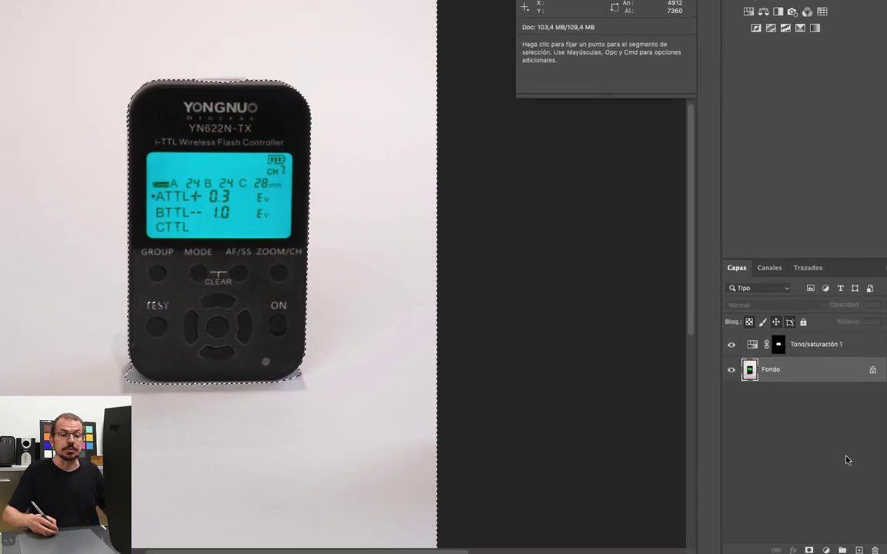
Add a Curvas layer to the background selection and raise the midtones, checking Info values
click(816, 546)
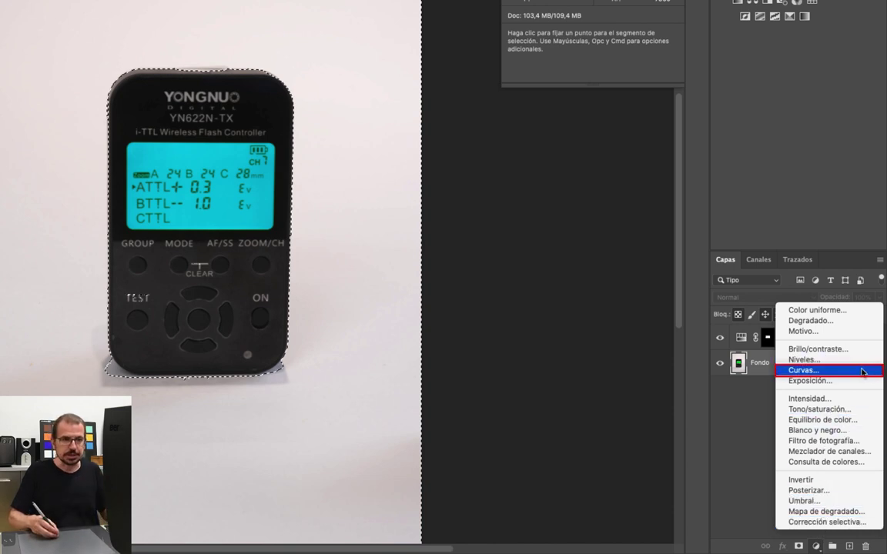
click(862, 373)
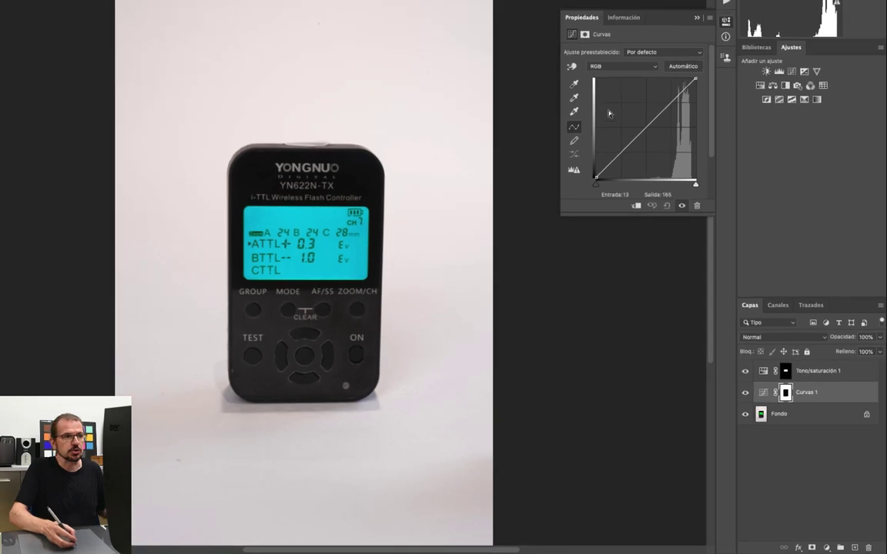
click(645, 127)
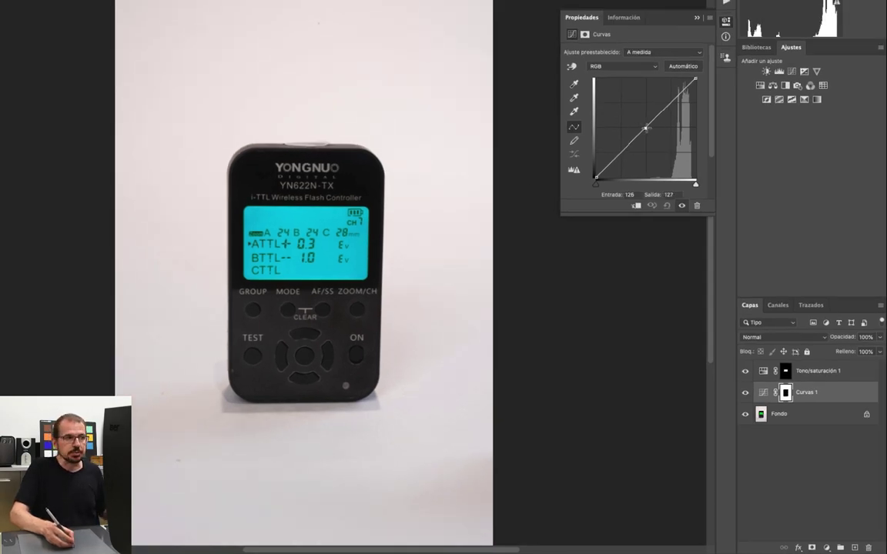
drag(645, 127, 643, 107)
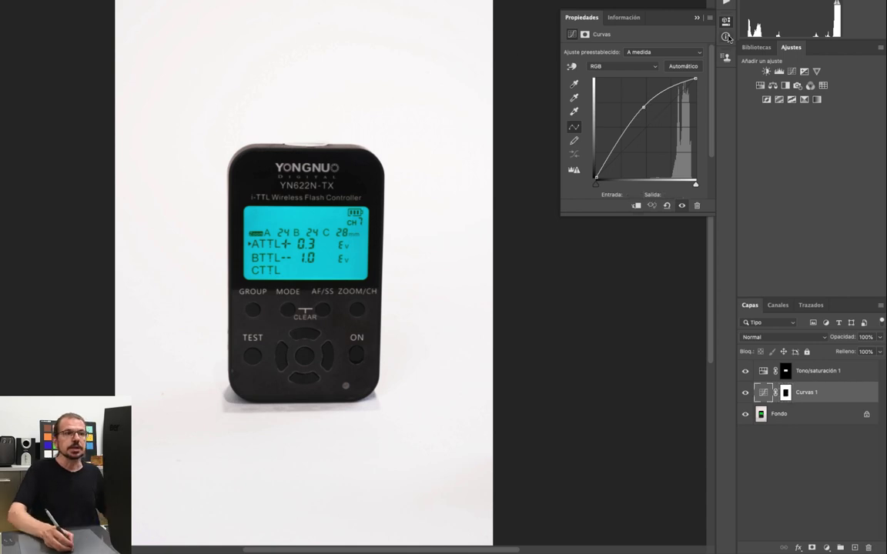
click(725, 37)
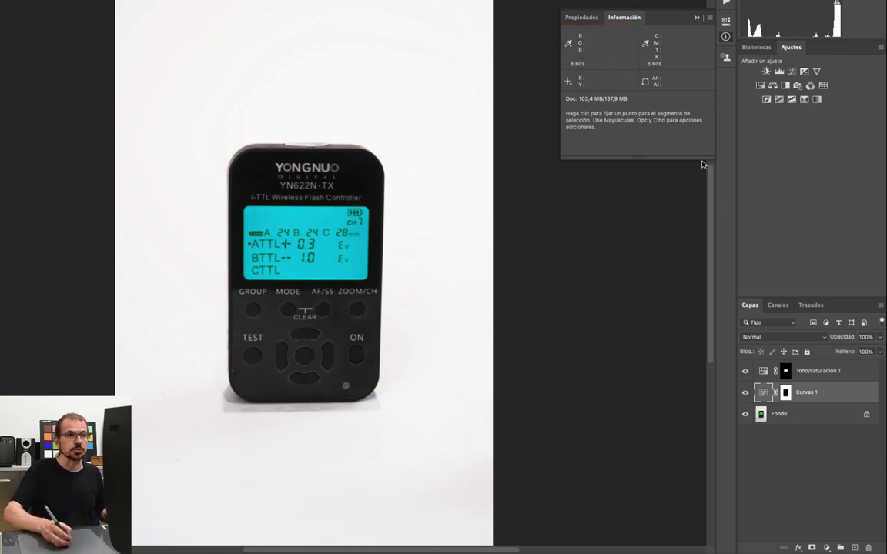
click(763, 394)
Pull in the white point and fine-tune the curve until the background reads near-white
drag(695, 78, 659, 80)
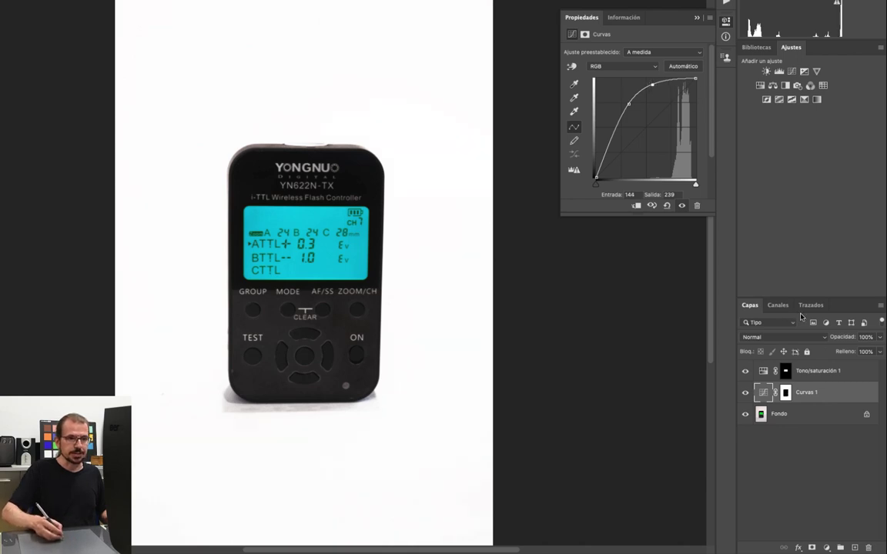
click(624, 17)
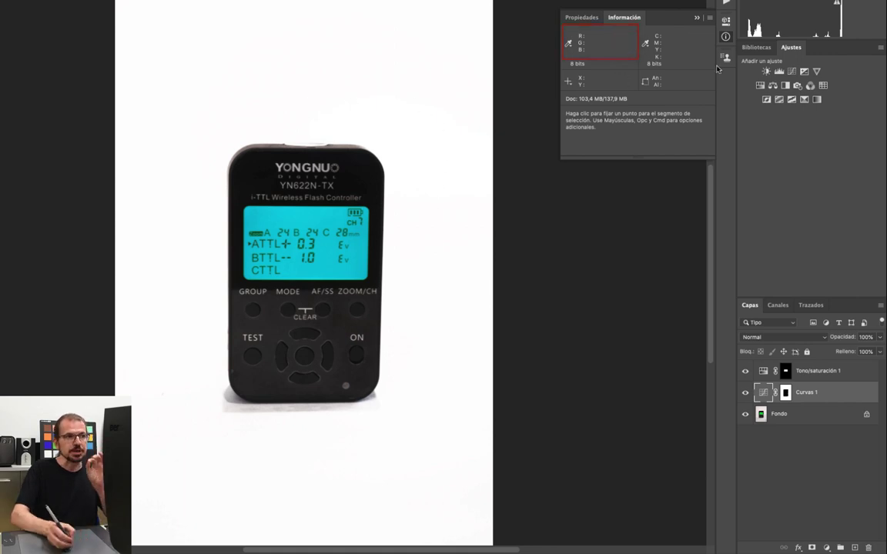
click(582, 17)
drag(652, 85, 651, 83)
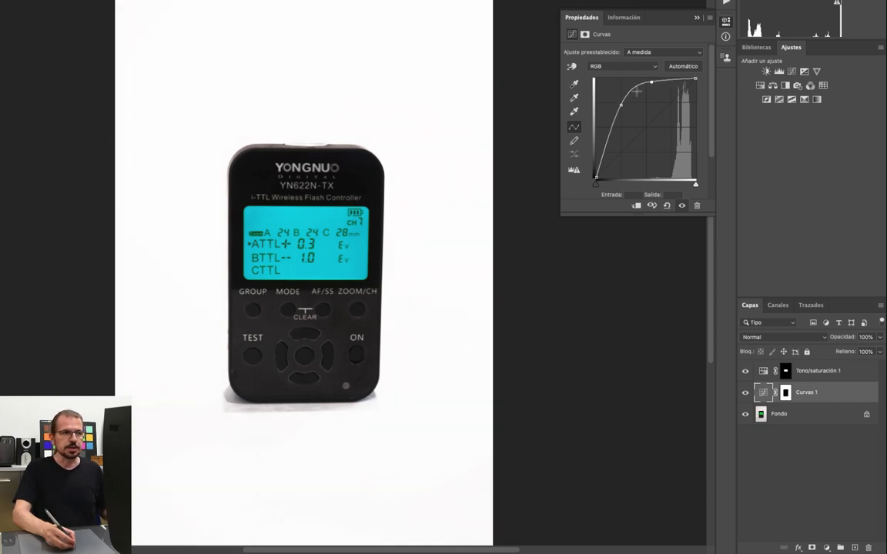
drag(617, 104, 615, 105)
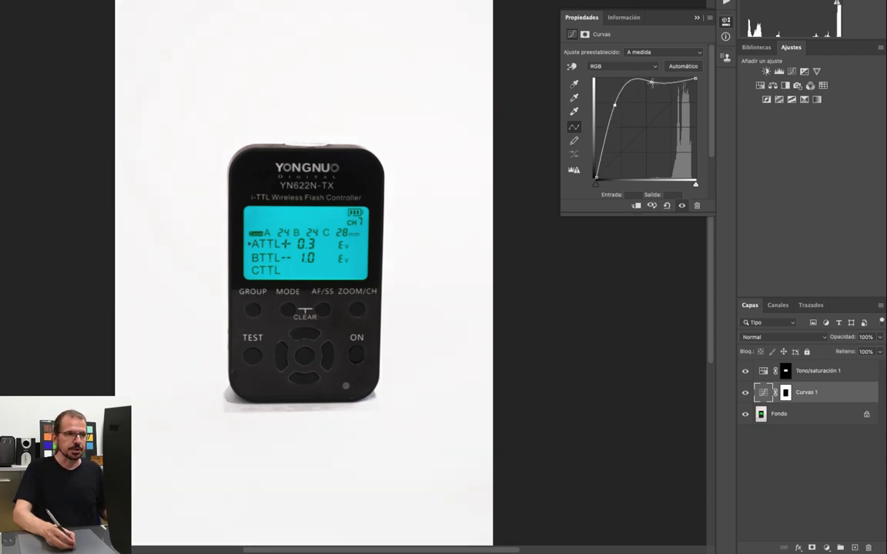
key(F8)
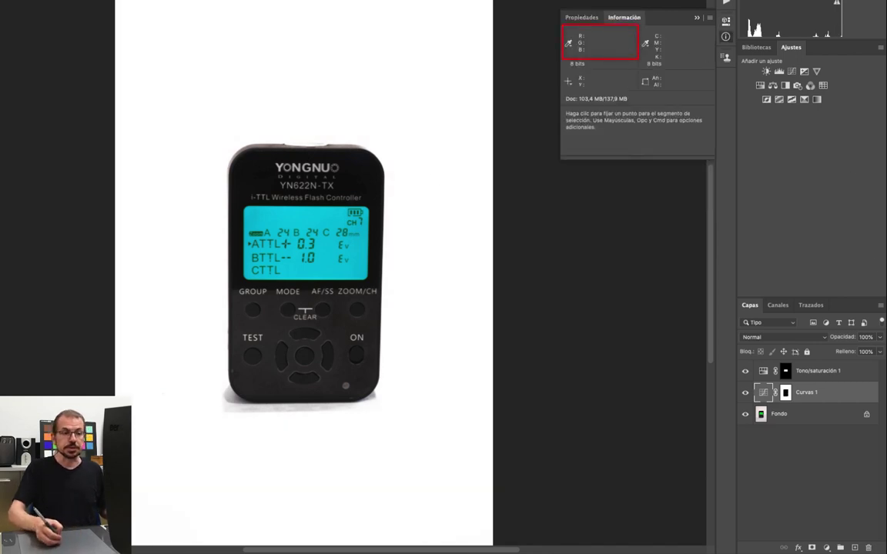
click(726, 36)
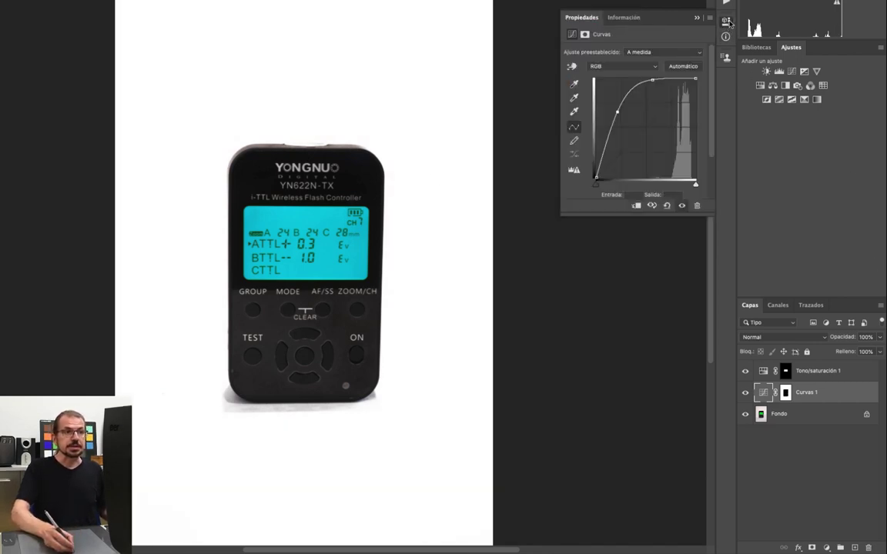
Collapse the Curves properties panel from the side dock
click(726, 36)
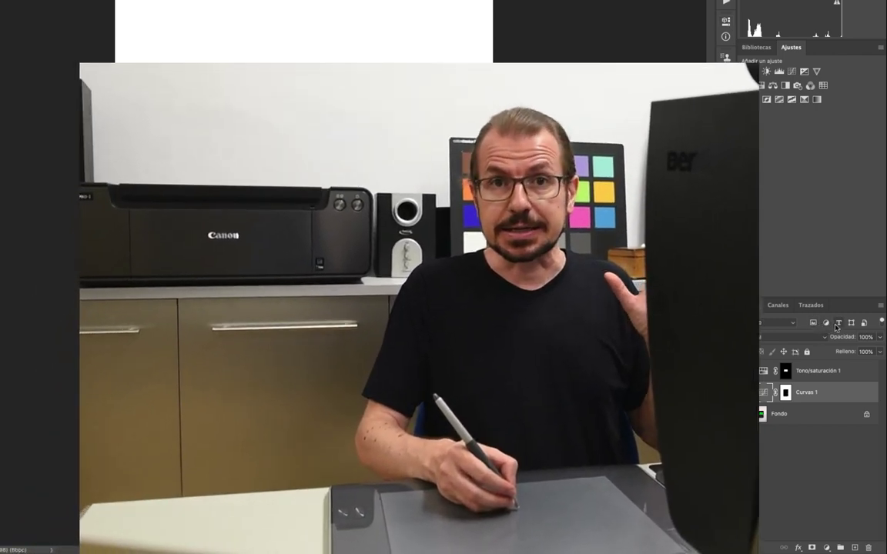